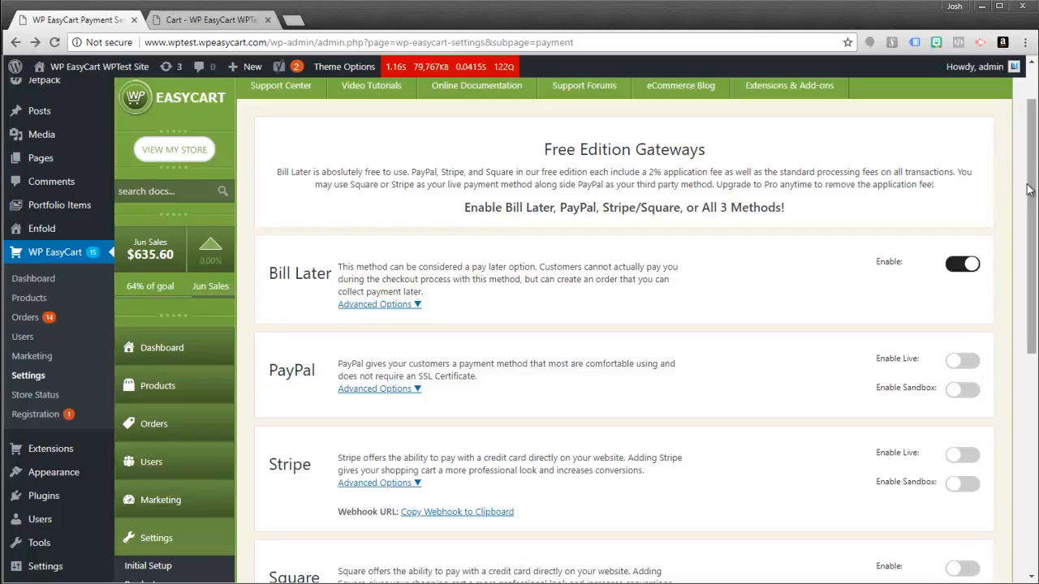
# - Retitle Bill Later 'Pay by Invoice' with message 'You will receive an invoice after the order is placed.' and save
pyautogui.moveTo(1032, 182); pyautogui.dragTo(1032, 231)
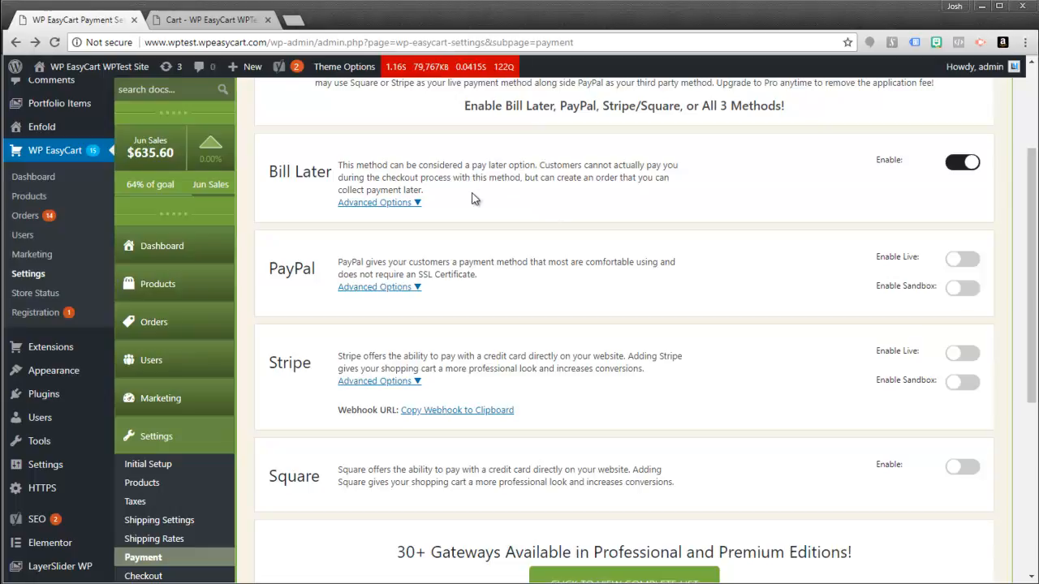
pyautogui.click(411, 205)
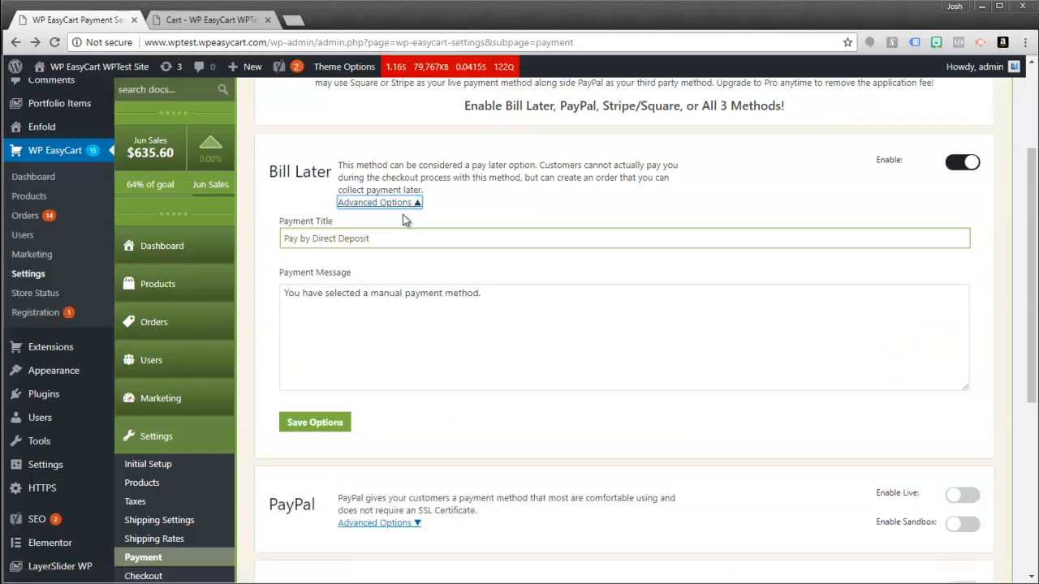
pyautogui.moveTo(400, 241); pyautogui.dragTo(312, 240)
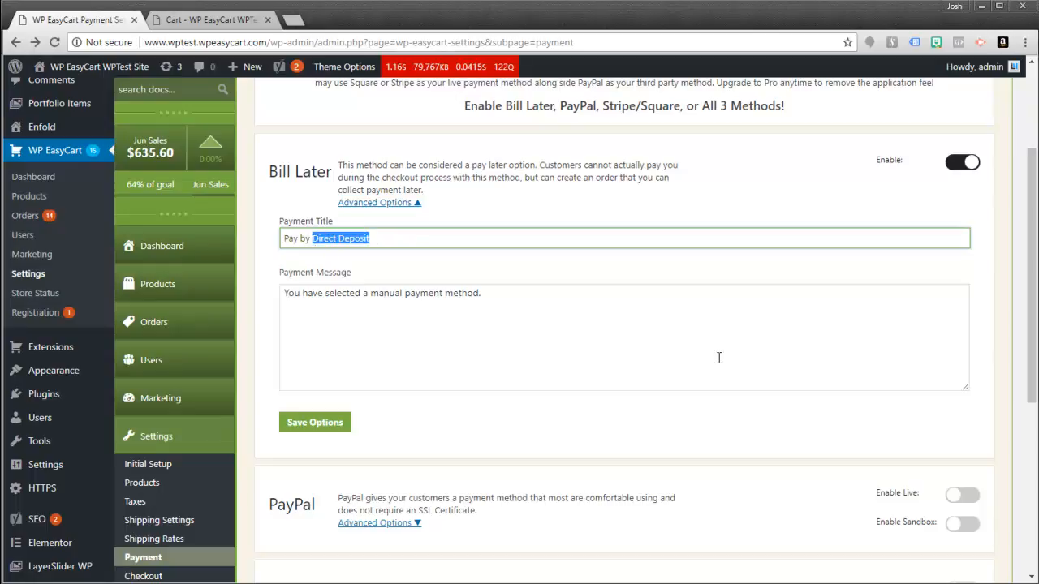
pyautogui.write('Invoice')
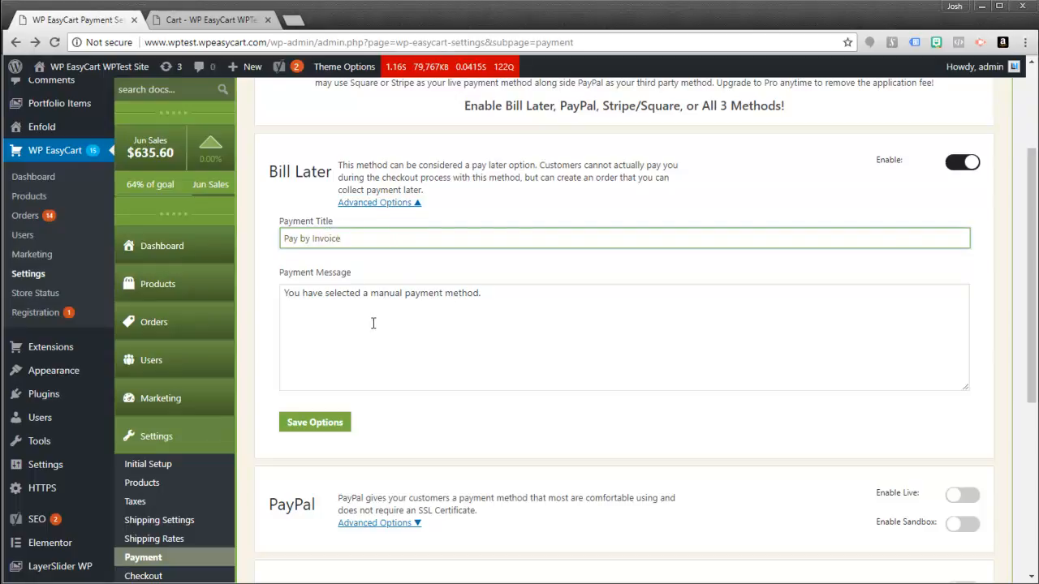
pyautogui.moveTo(503, 297); pyautogui.dragTo(370, 301)
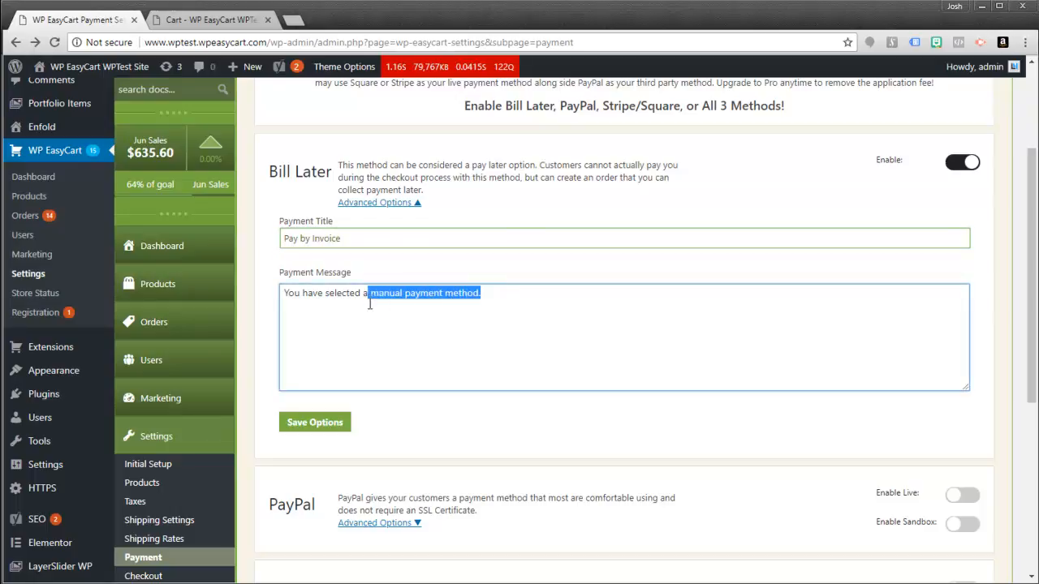
pyautogui.click(486, 295)
pyautogui.moveTo(492, 295); pyautogui.dragTo(283, 302)
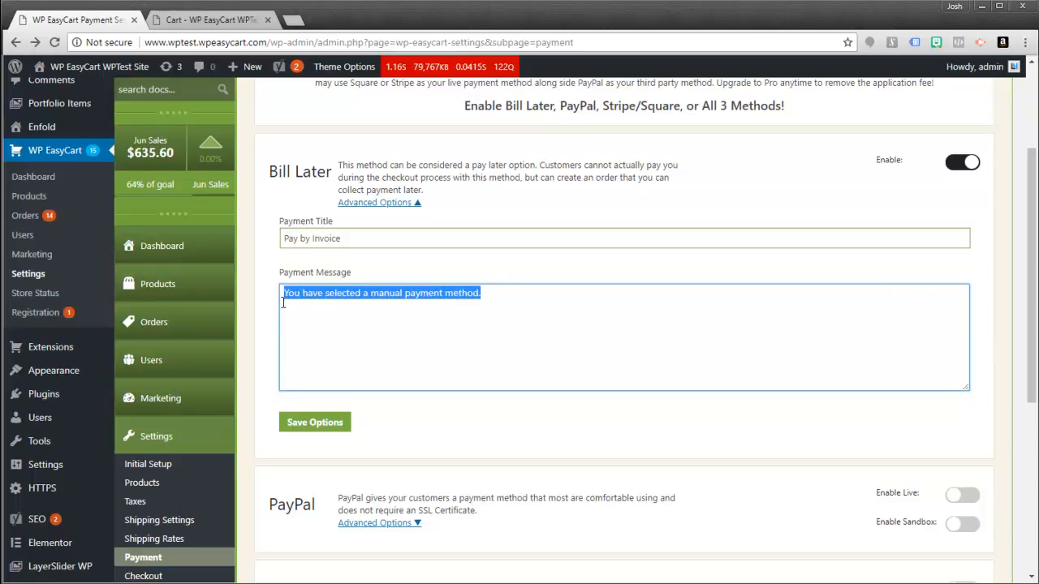
pyautogui.write('You will ')
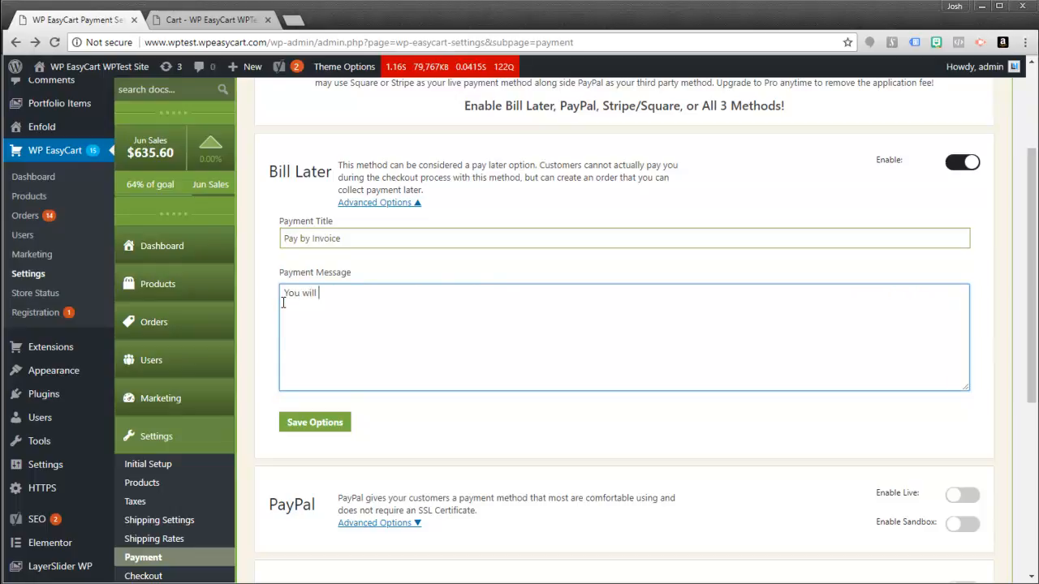
pyautogui.write('receive an invoice after the order is ')
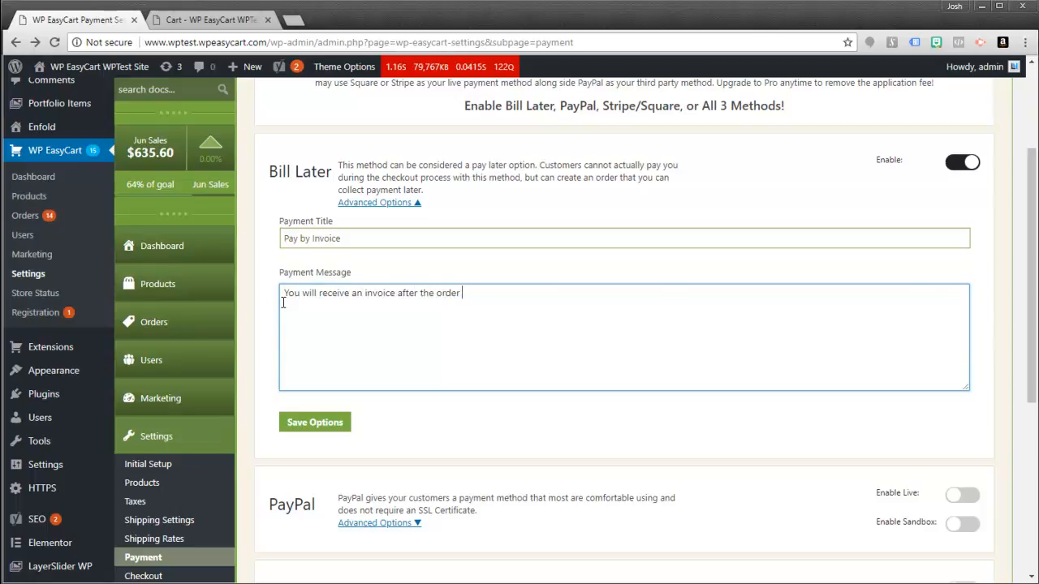
pyautogui.write('placed.')
pyautogui.click(303, 422)
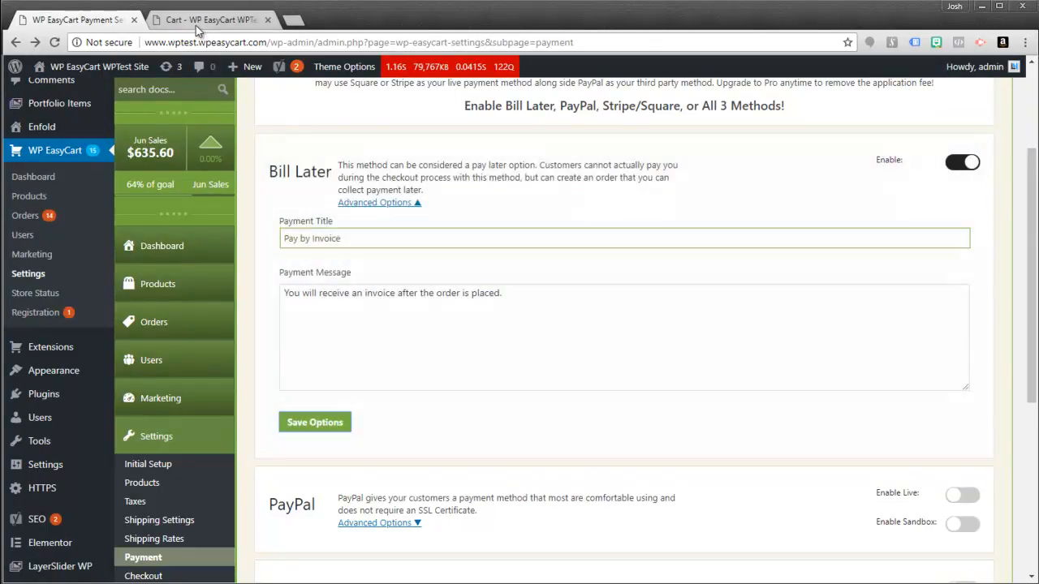
# - Reload the store cart, go to checkout, and sign in as a returning customer with the saved account
pyautogui.click(202, 22)
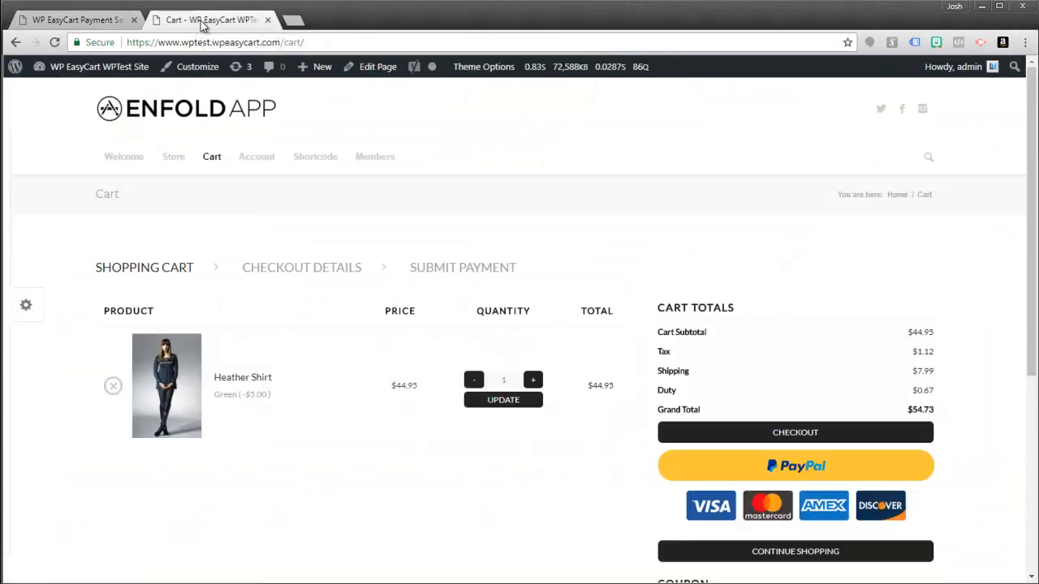
pyautogui.click(55, 42)
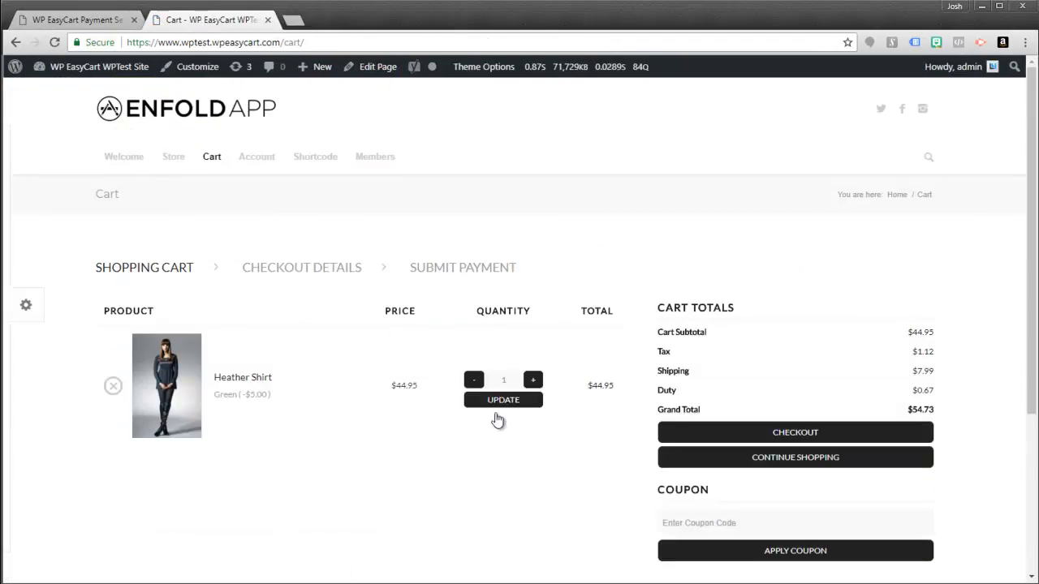
pyautogui.scroll(-2, 784, 417)
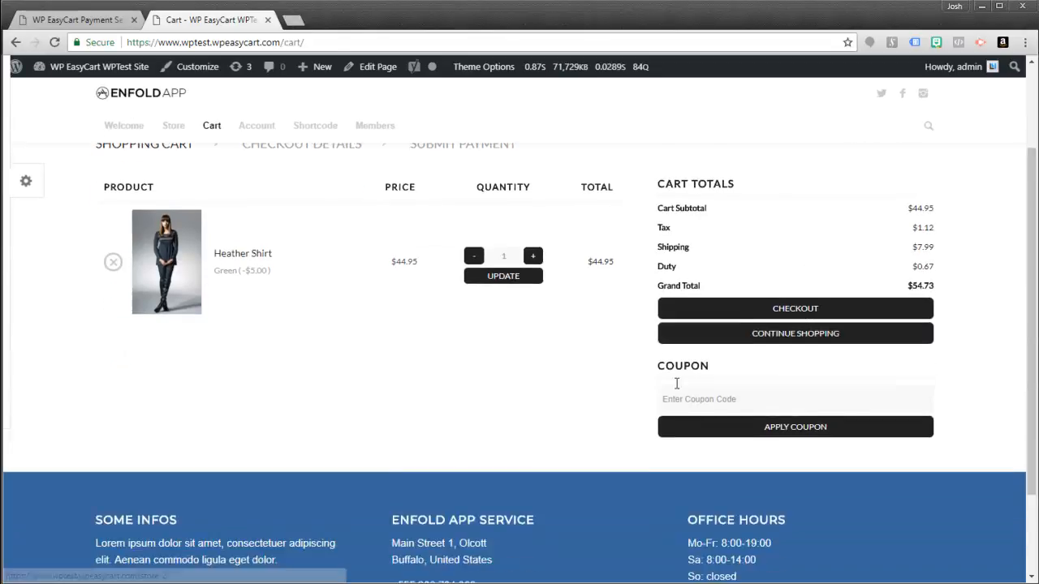
pyautogui.scroll(1, 700, 314)
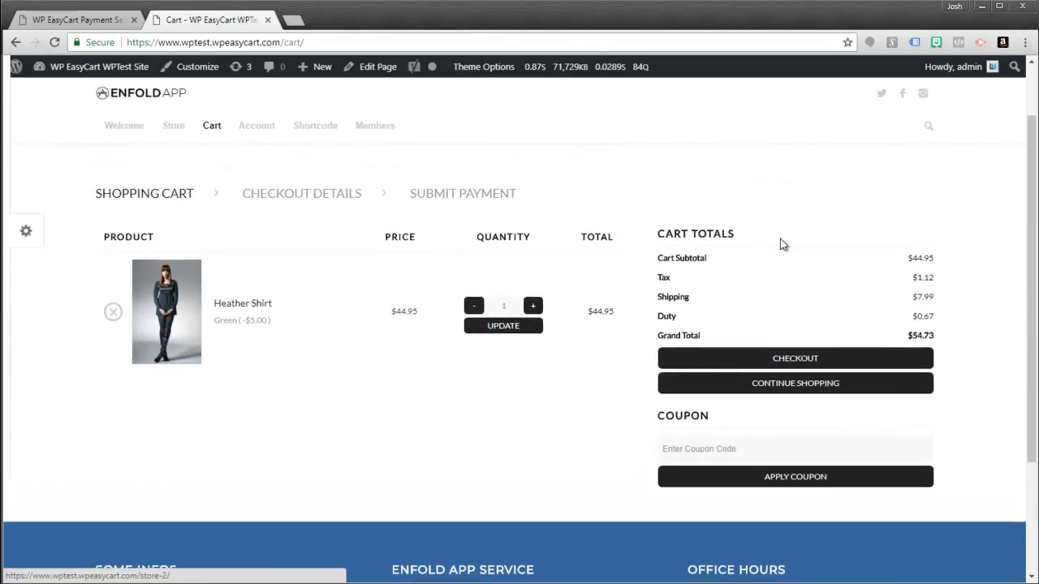
pyautogui.click(797, 365)
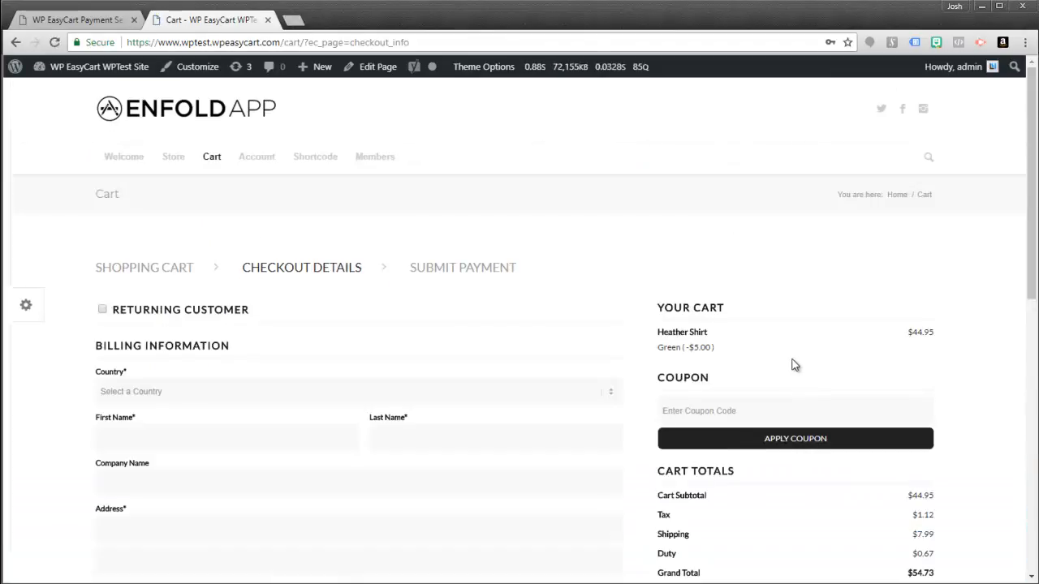
pyautogui.click(102, 309)
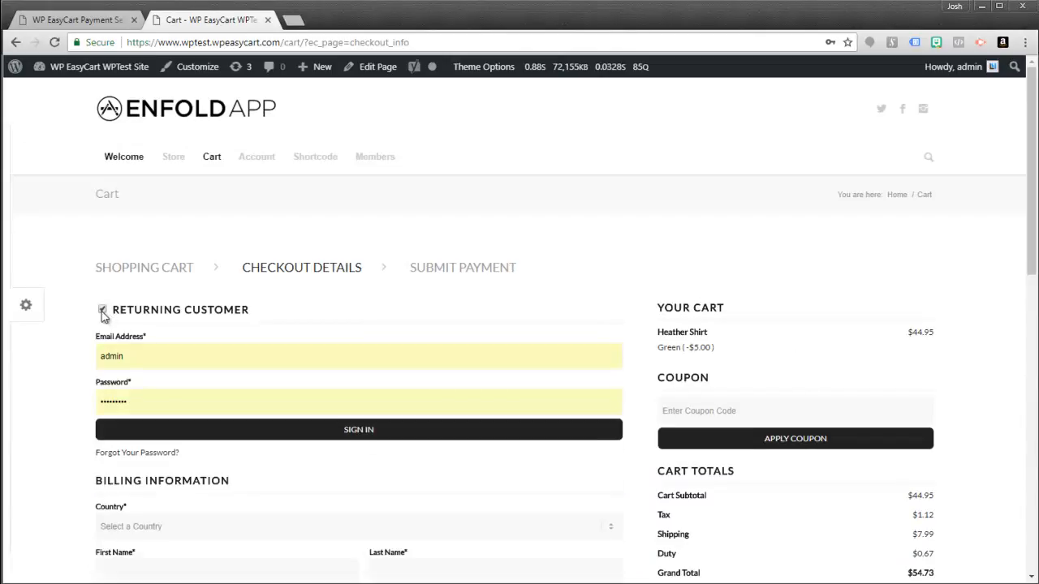
pyautogui.click(120, 358)
pyautogui.click(122, 462)
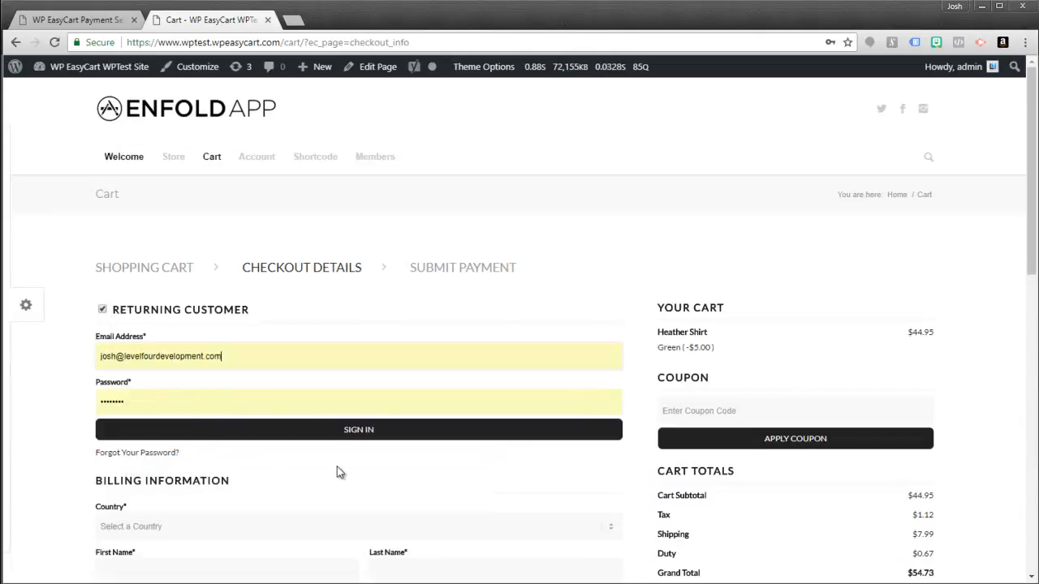
pyautogui.click(347, 435)
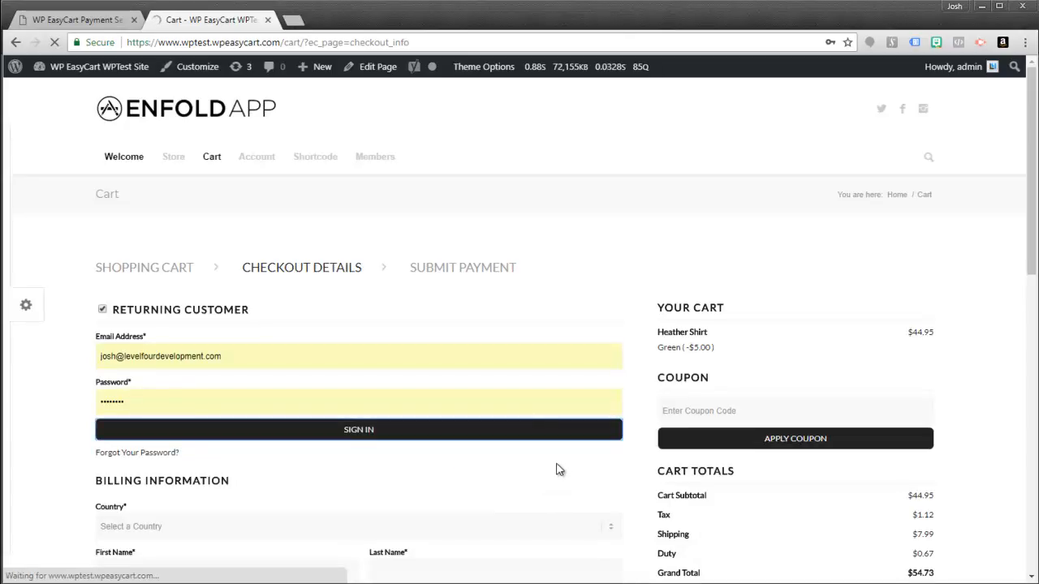
# - Continue through shipping to the payment step showing Pay by Invoice, then return to the admin tab
pyautogui.scroll(-3, 579, 442)
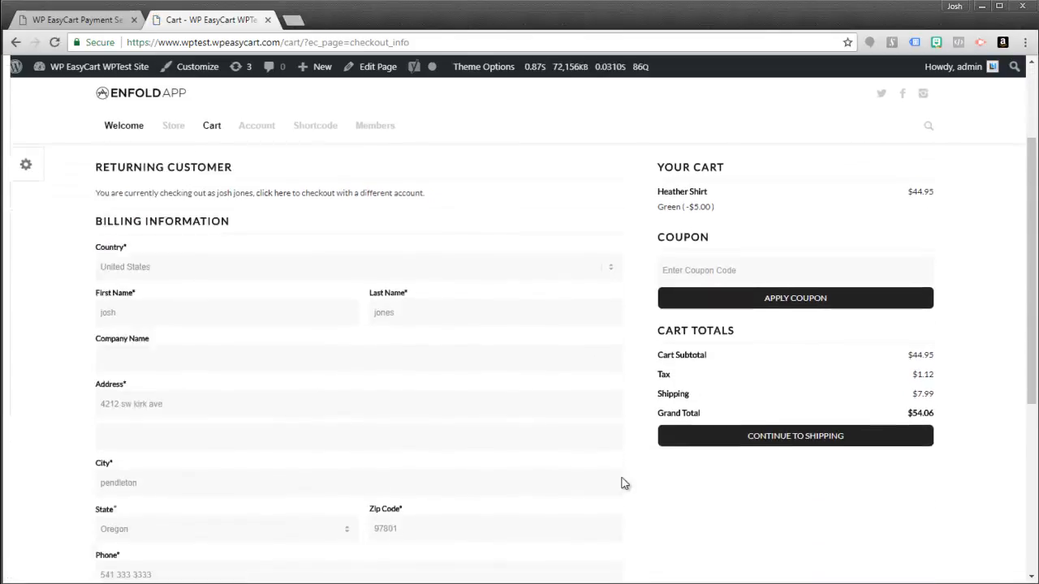
pyautogui.click(761, 404)
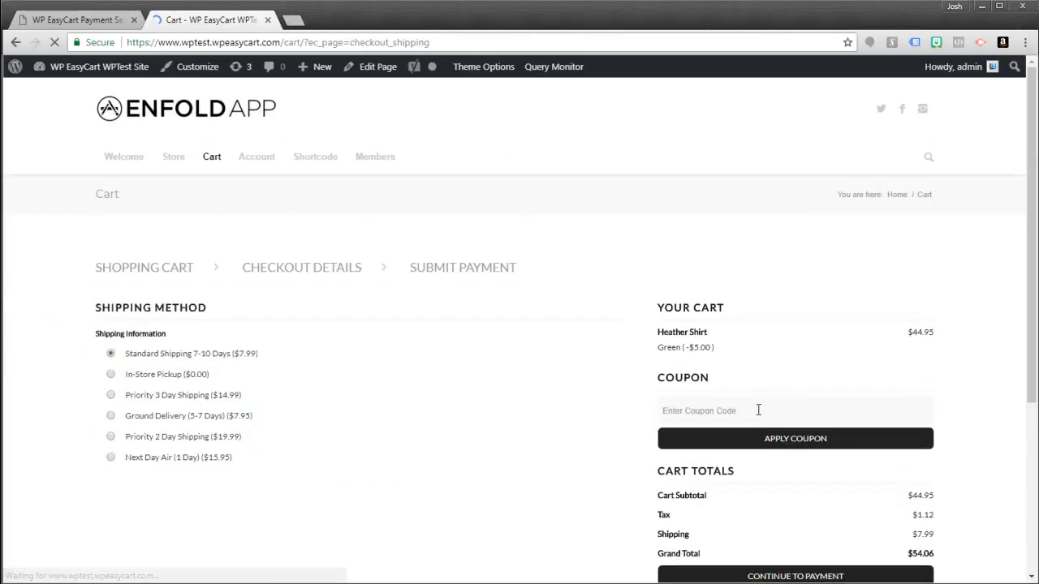
pyautogui.scroll(-3, 803, 520)
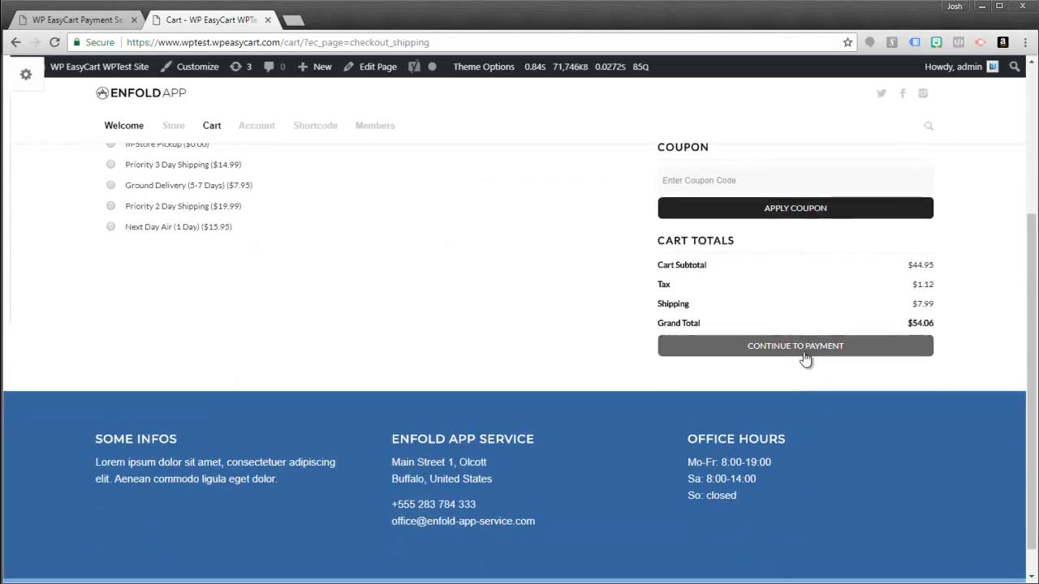
pyautogui.click(805, 353)
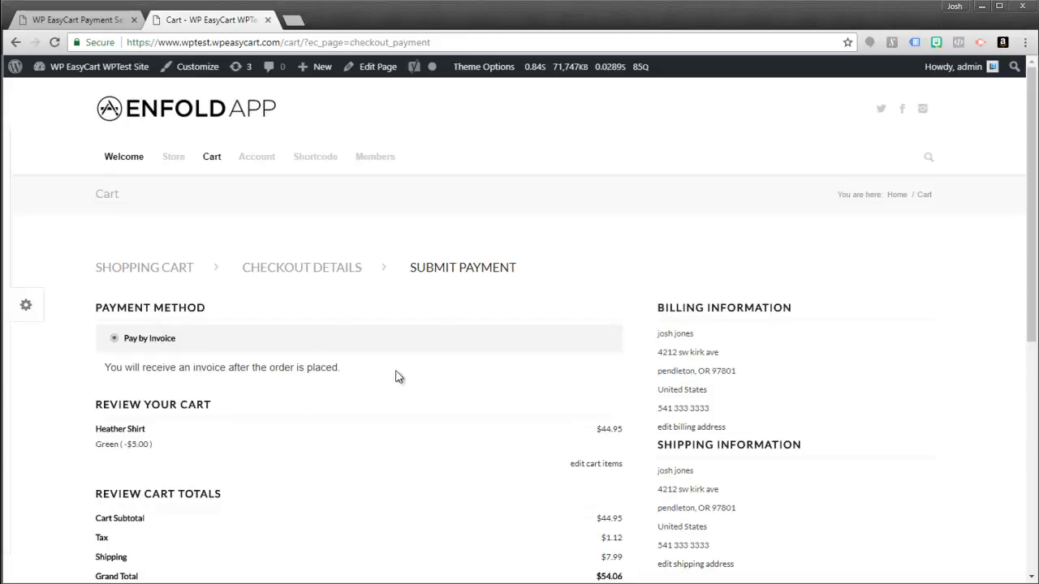
pyautogui.scroll(-2, 438, 380)
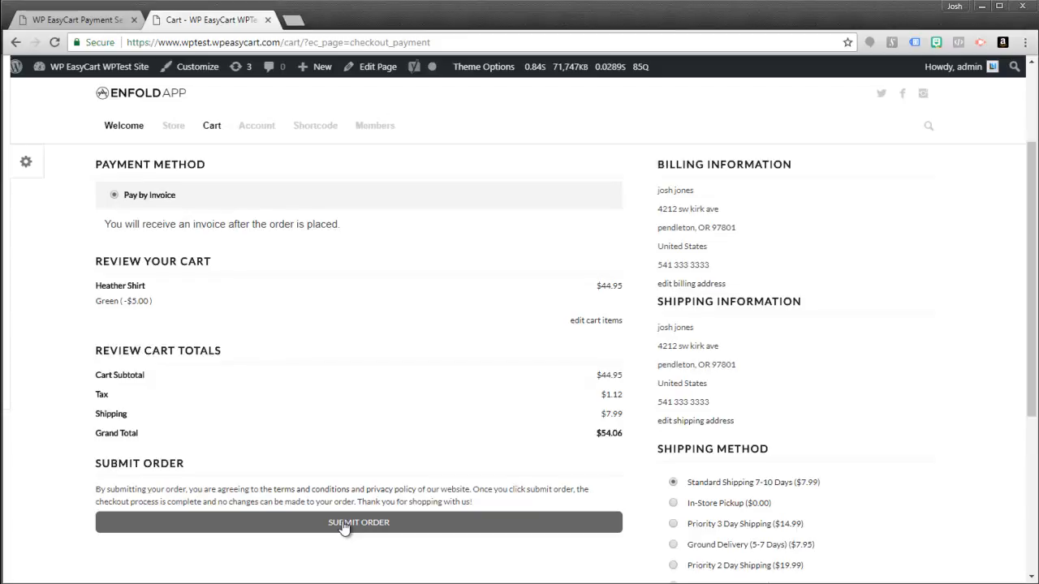
pyautogui.click(116, 18)
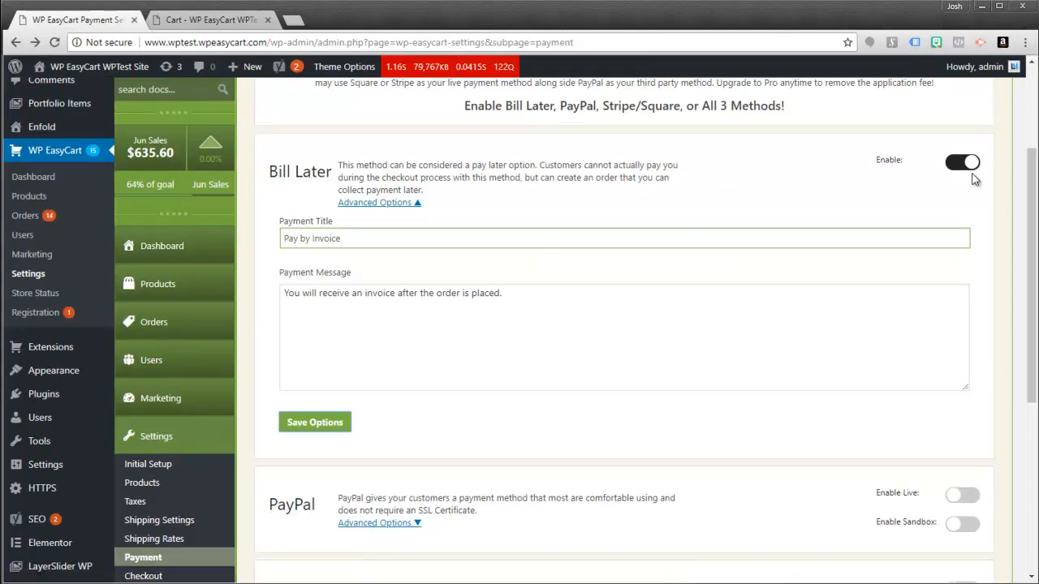
# - Collapse Bill Later's advanced options and switch on PayPal's Enable Sandbox toggle
pyautogui.click(374, 203)
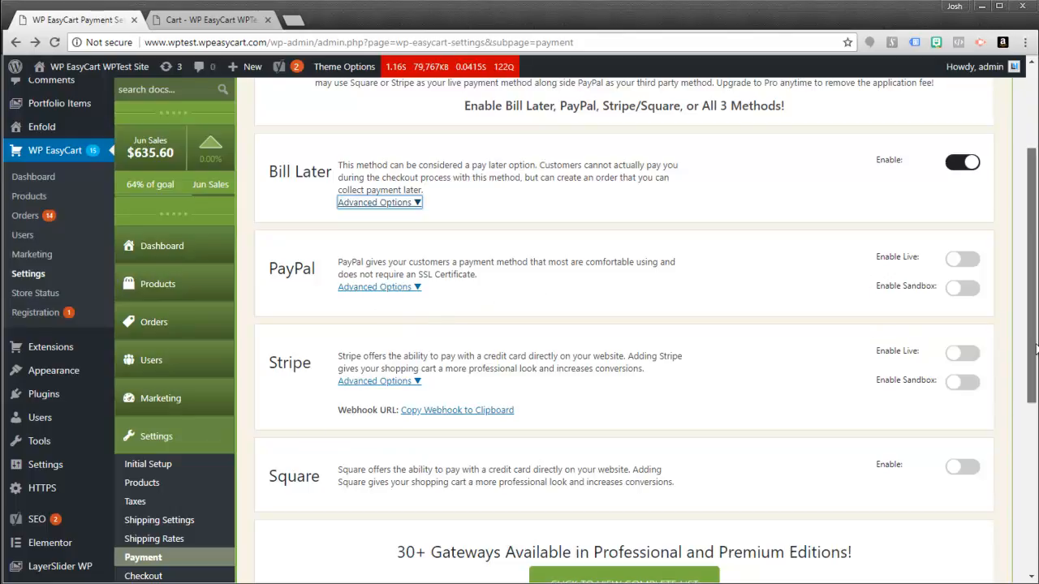
pyautogui.scroll(-1, 803, 503)
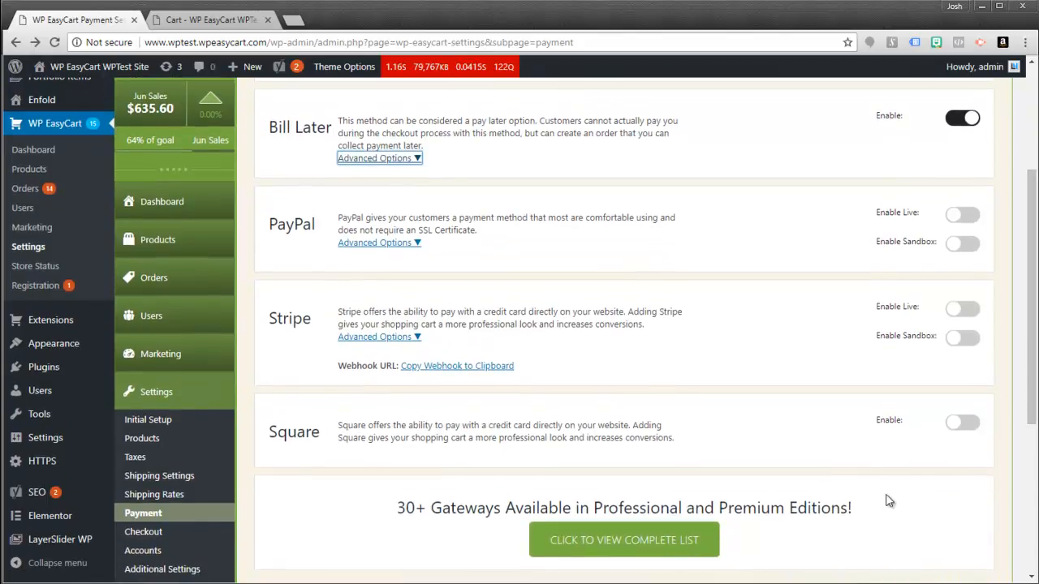
pyautogui.moveTo(1032, 369); pyautogui.dragTo(1035, 347)
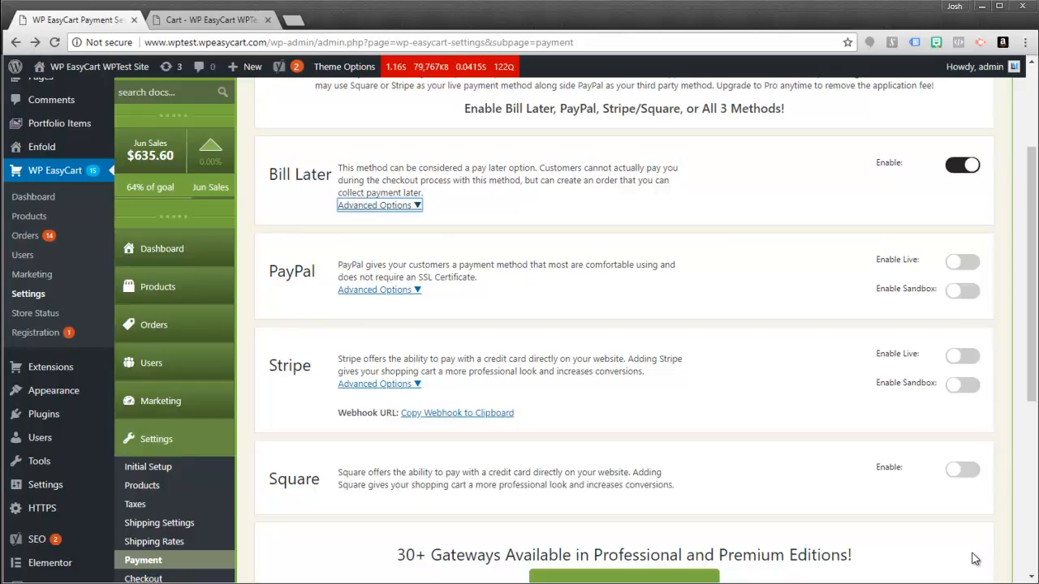
pyautogui.scroll(1, 1000, 550)
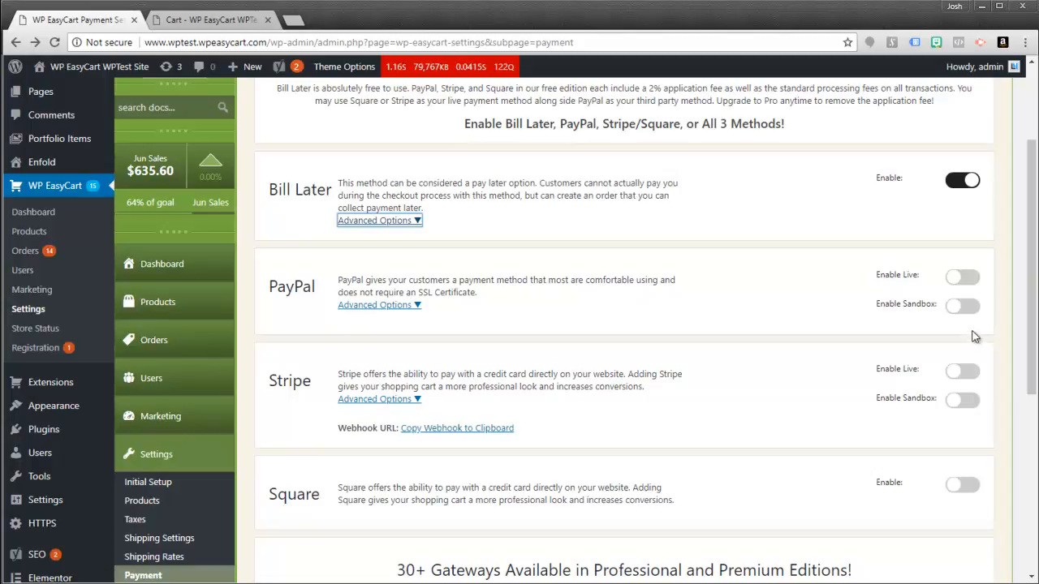
pyautogui.click(962, 313)
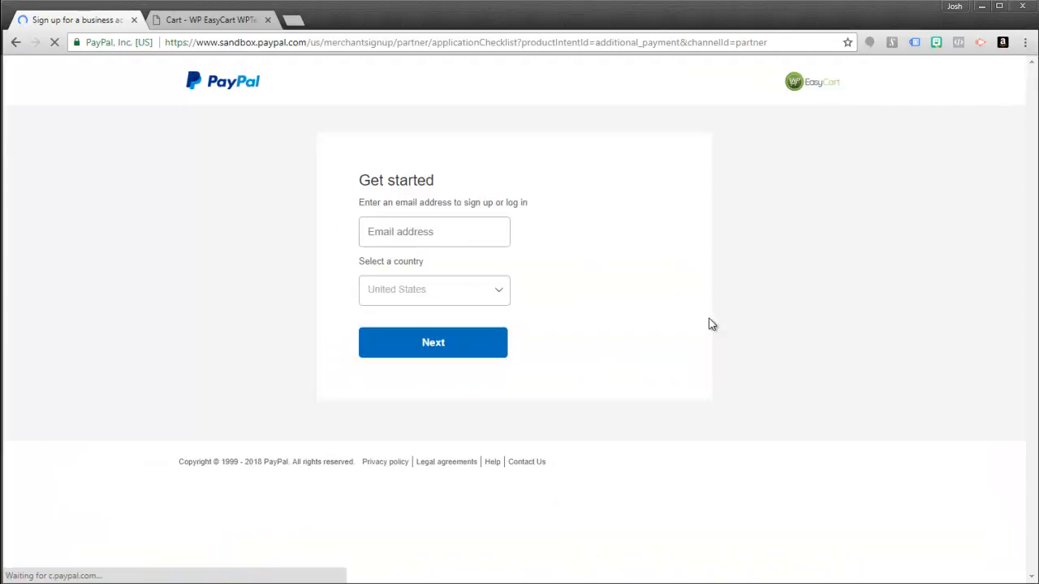
# - Start the PayPal sandbox business signup with a test email address, then abandon it and go back
pyautogui.click(441, 240)
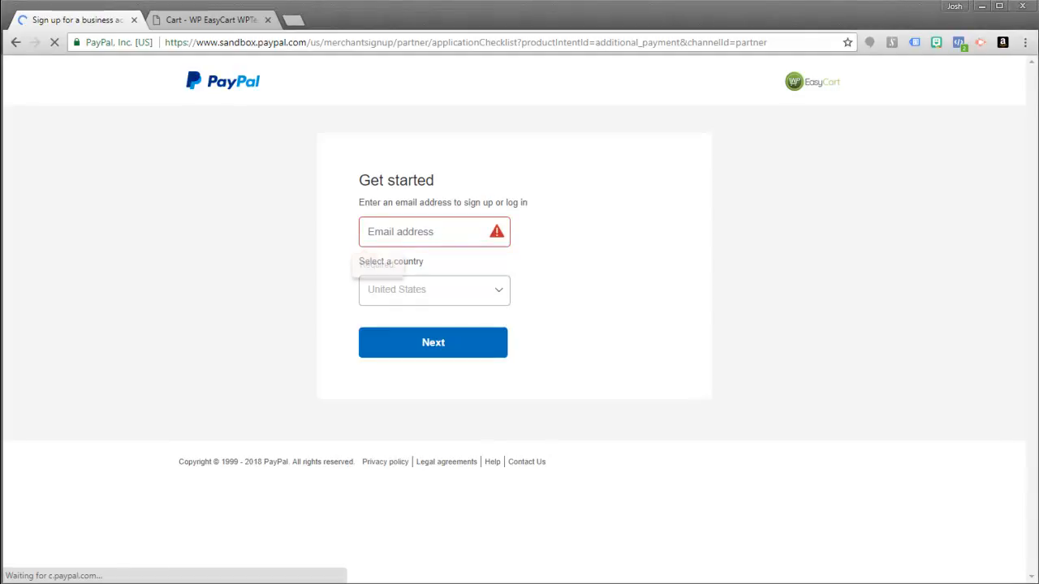
pyautogui.click(429, 237)
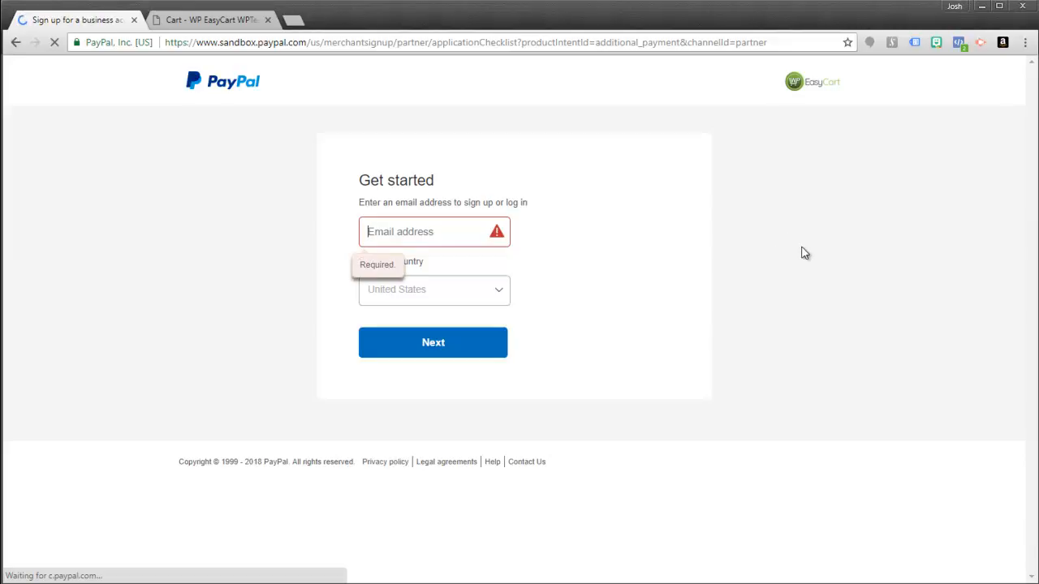
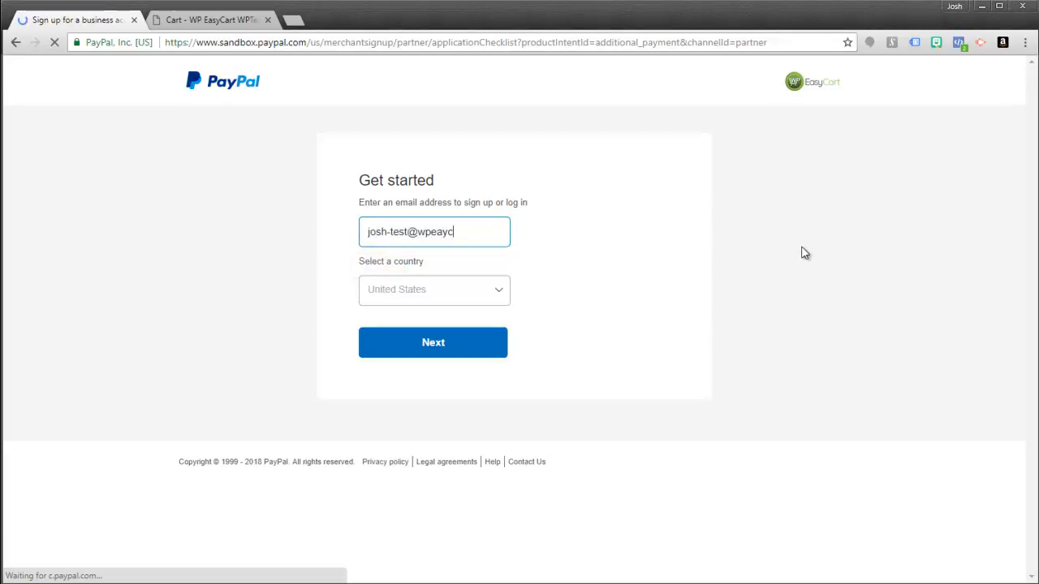
pyautogui.click(433, 346)
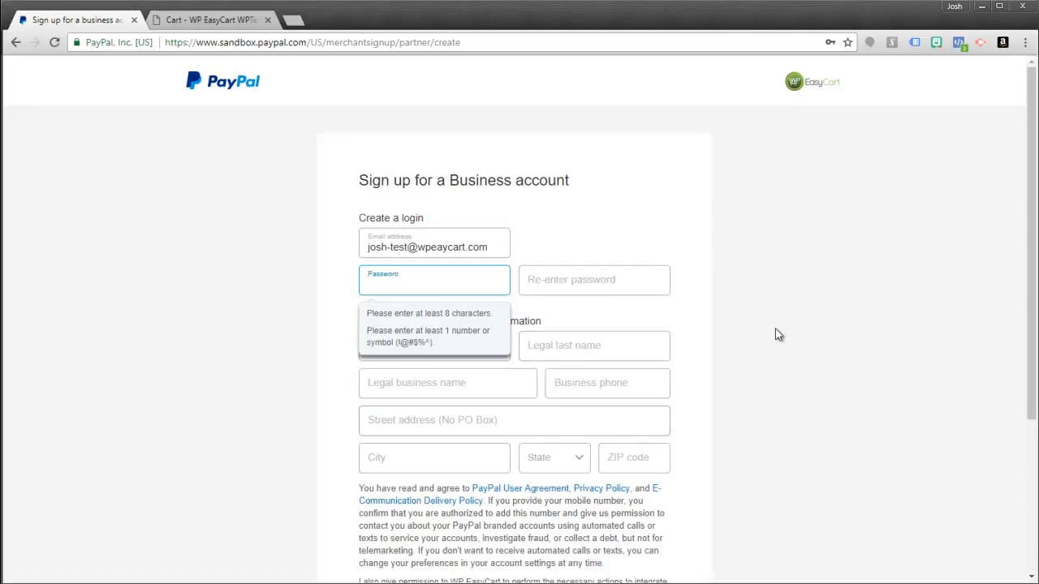
pyautogui.scroll(-3, 780, 328)
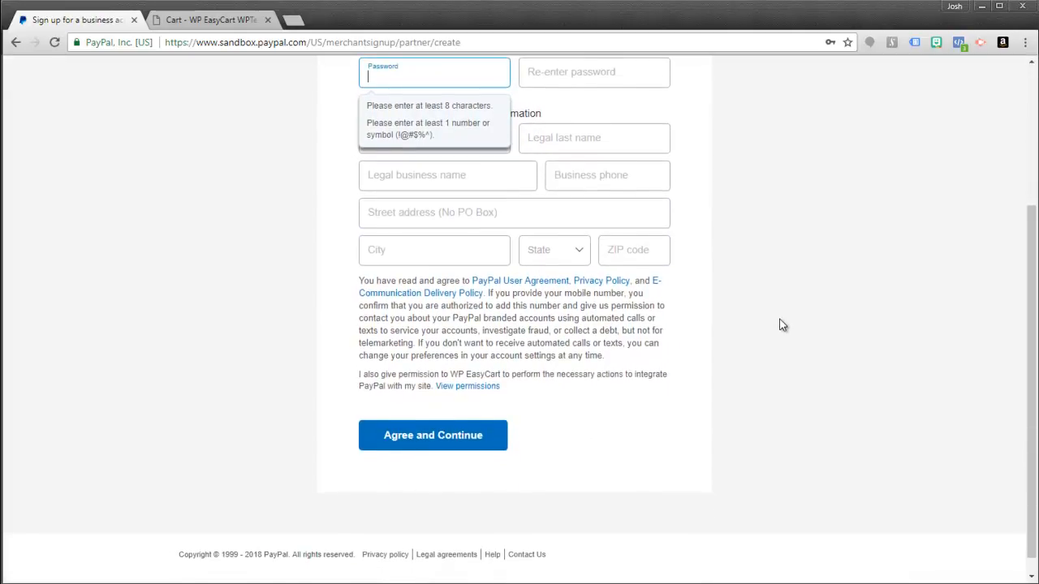
pyautogui.scroll(1, 780, 325)
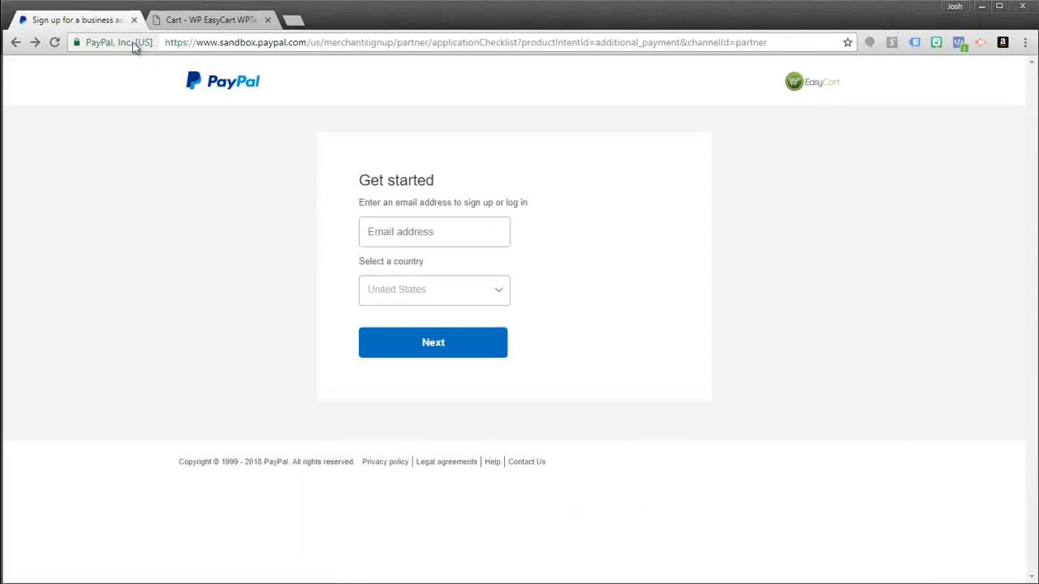
pyautogui.click(14, 45)
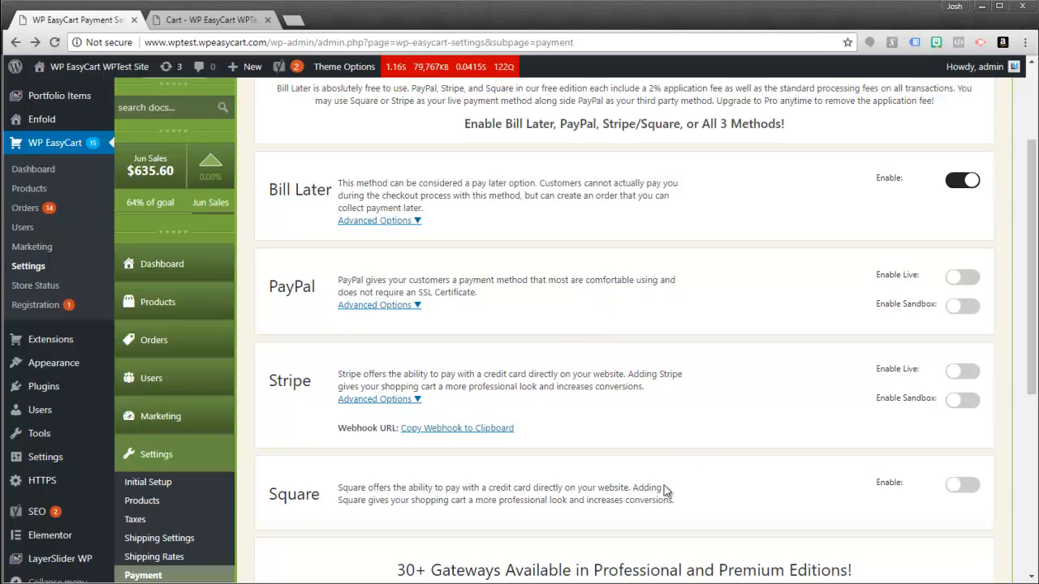
# - Enable Stripe's sandbox and connect the Stripe test account, briefly checking its Advanced Options
pyautogui.click(962, 399)
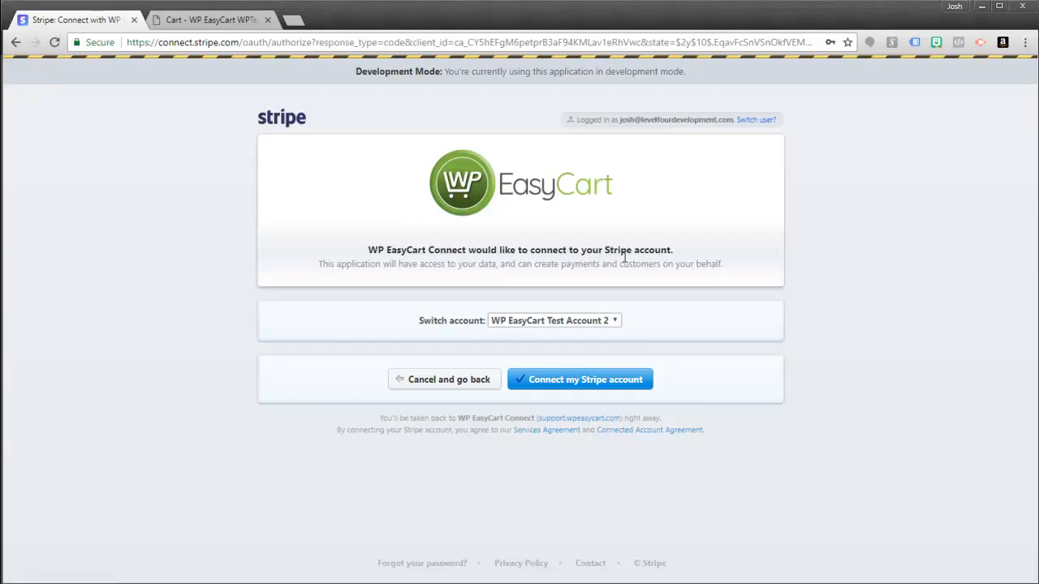
pyautogui.click(555, 383)
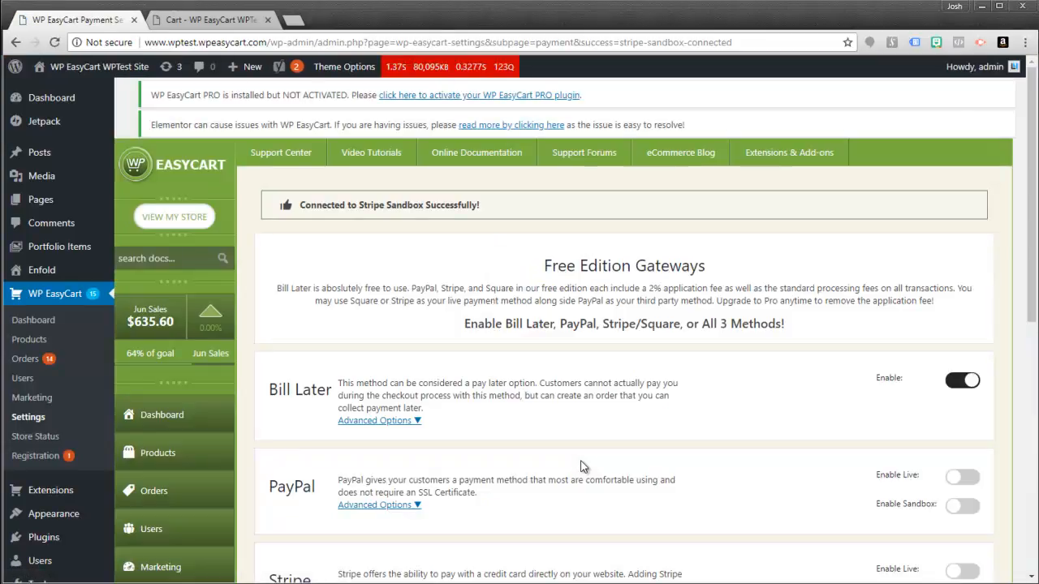
pyautogui.scroll(-1, 611, 454)
pyautogui.scroll(-3, 610, 453)
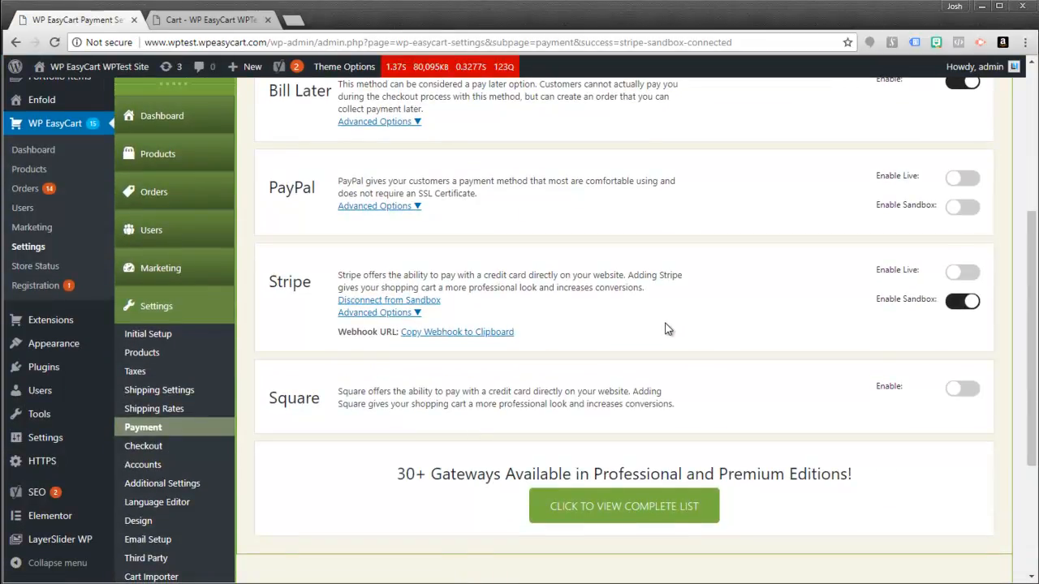
pyautogui.click(415, 314)
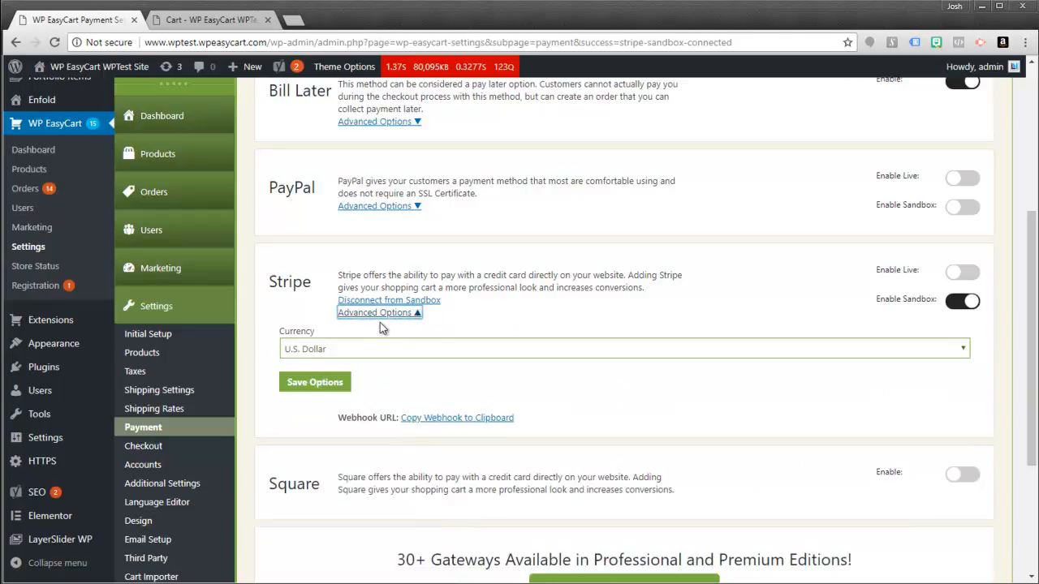
pyautogui.click(398, 315)
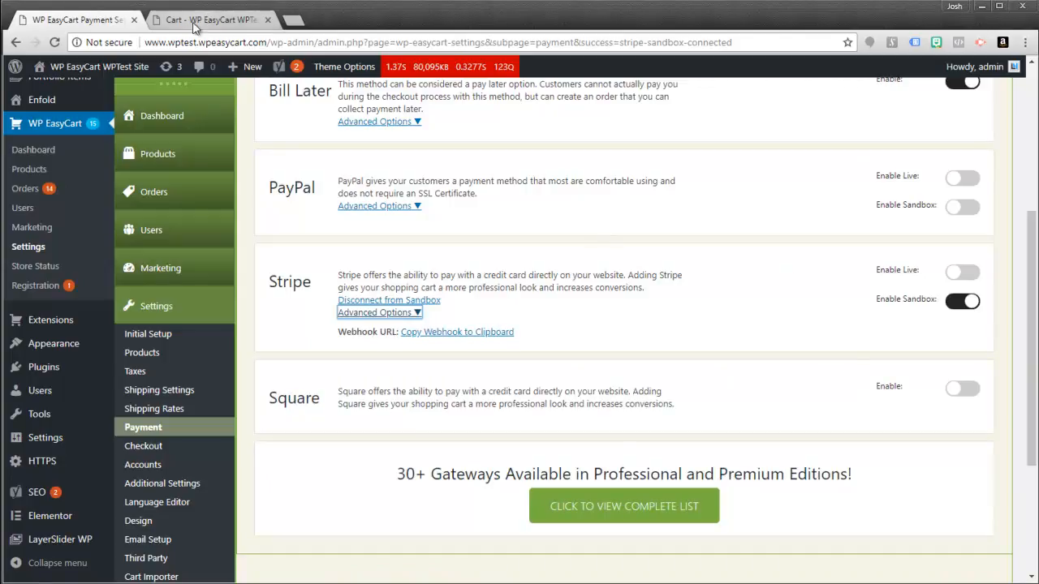
pyautogui.click(211, 20)
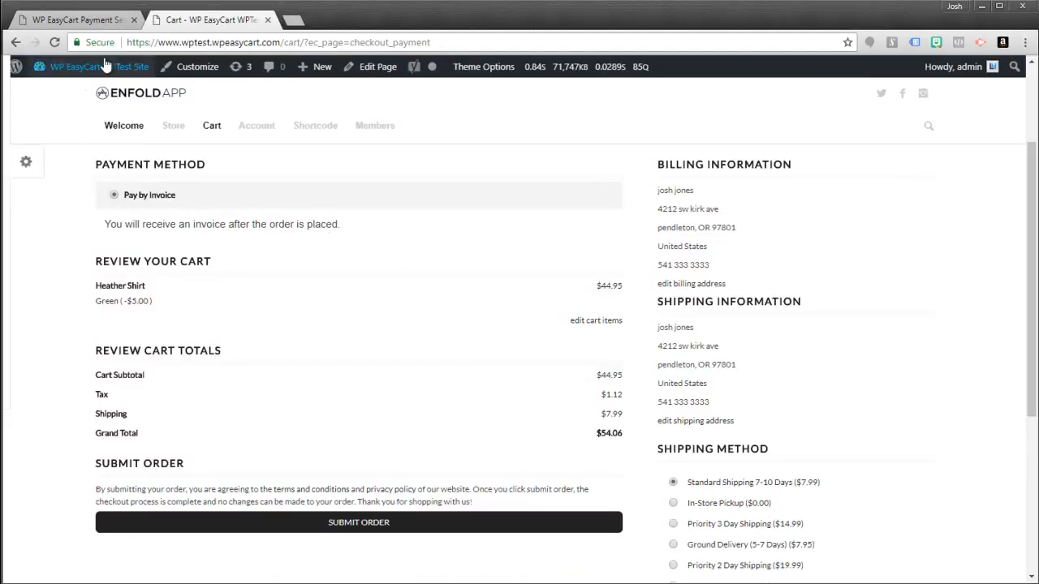
pyautogui.click(54, 42)
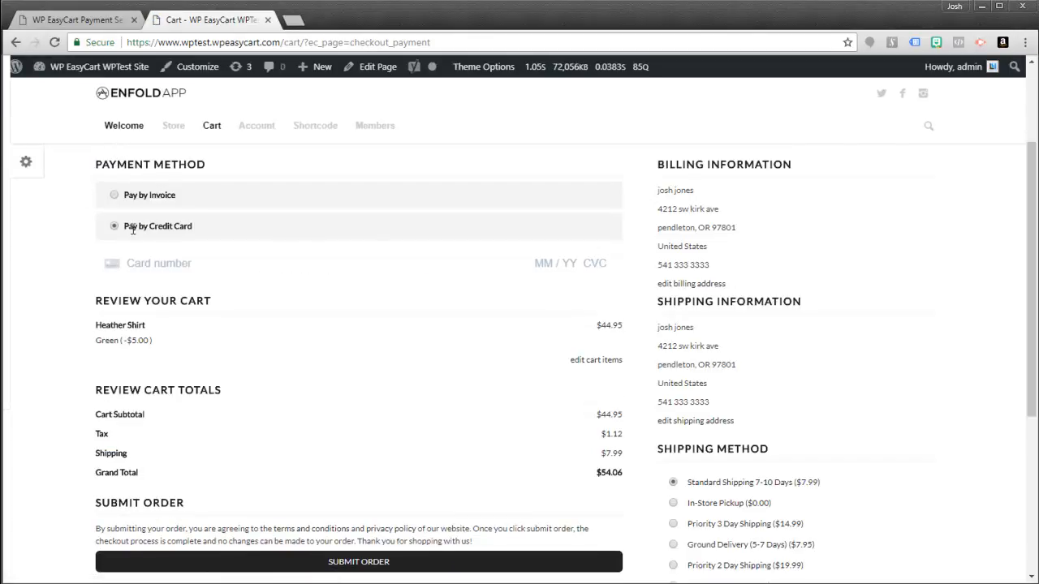
pyautogui.click(116, 195)
pyautogui.click(115, 258)
pyautogui.write('4242 4242 4242 4242 ')
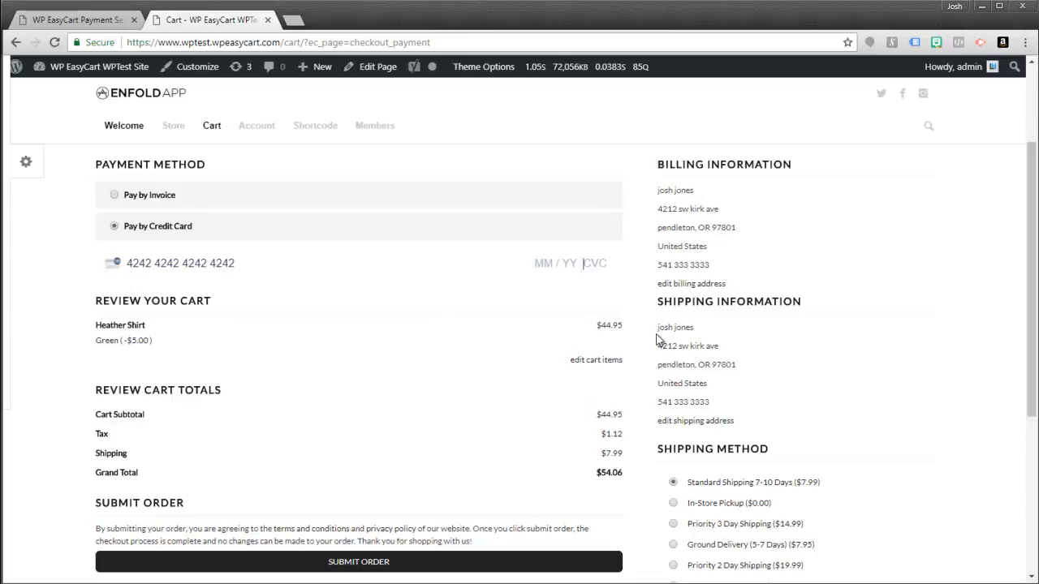
pyautogui.write('02 / 20')
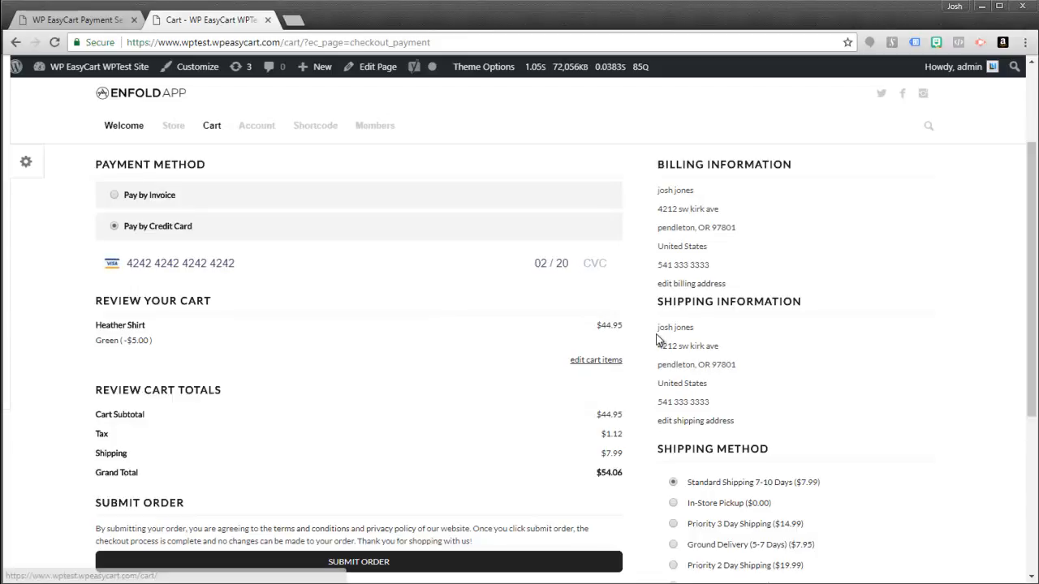
pyautogui.click(583, 262)
pyautogui.write('333')
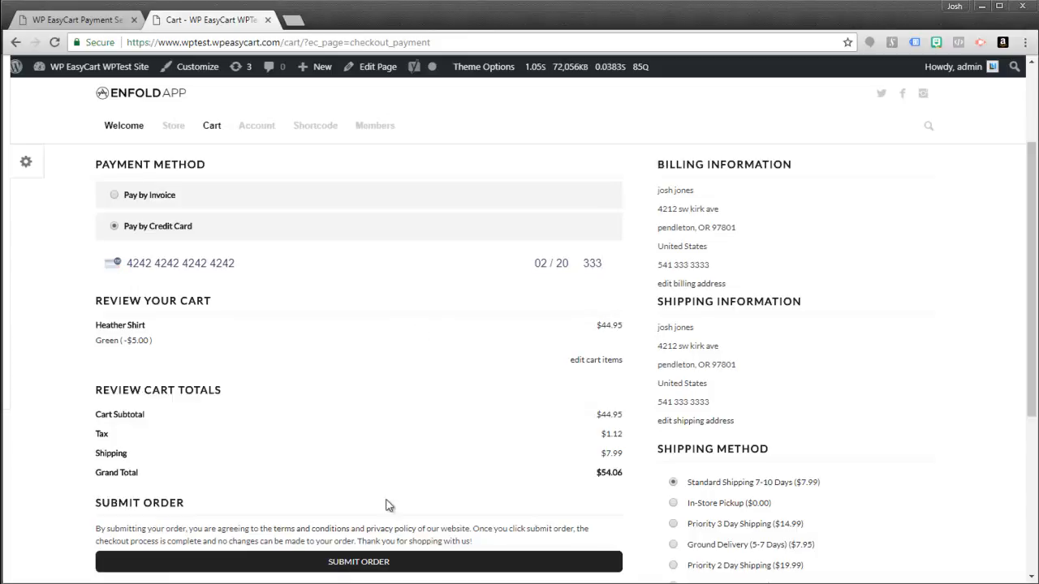
# - Submit the order and confirm its details show Card Approved, then return to payment settings
pyautogui.click(337, 561)
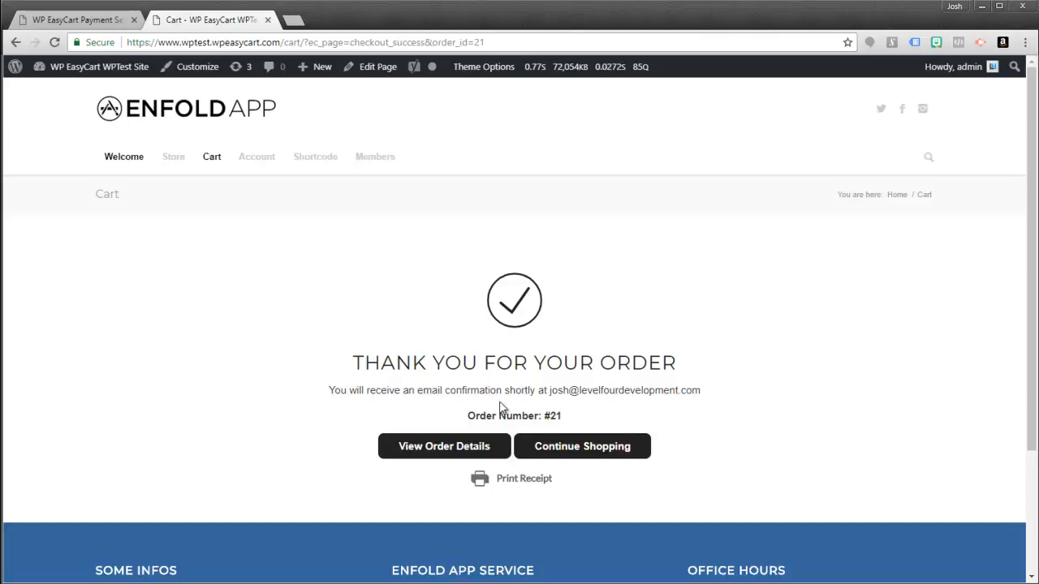
pyautogui.click(445, 447)
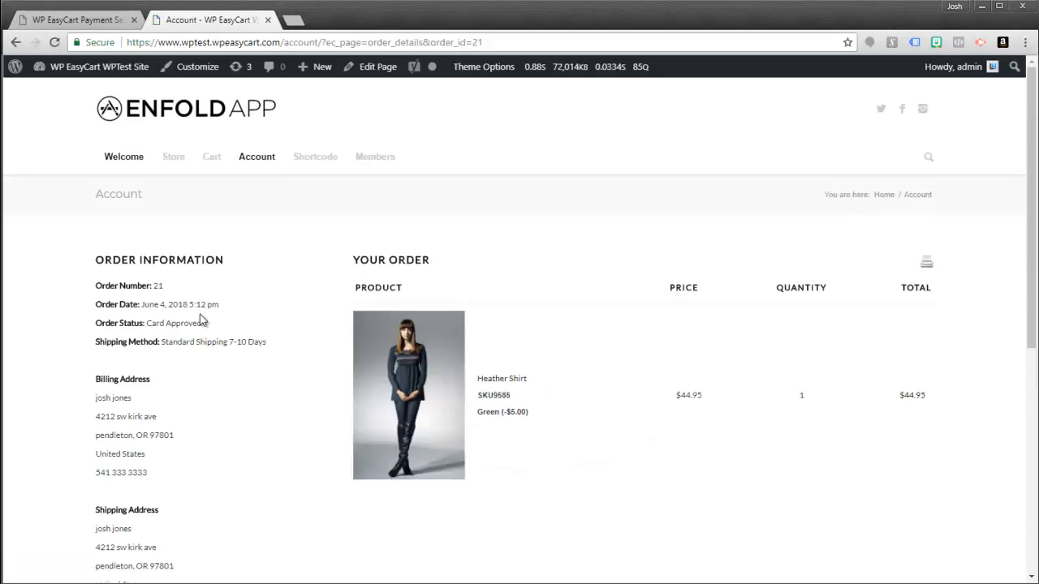
pyautogui.moveTo(147, 323); pyautogui.dragTo(200, 325)
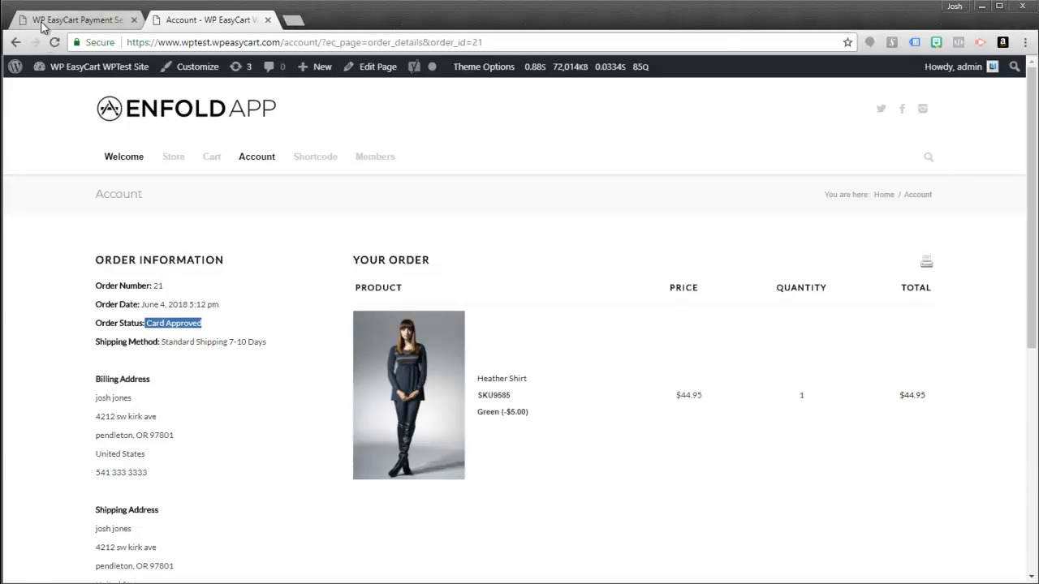
pyautogui.click(42, 21)
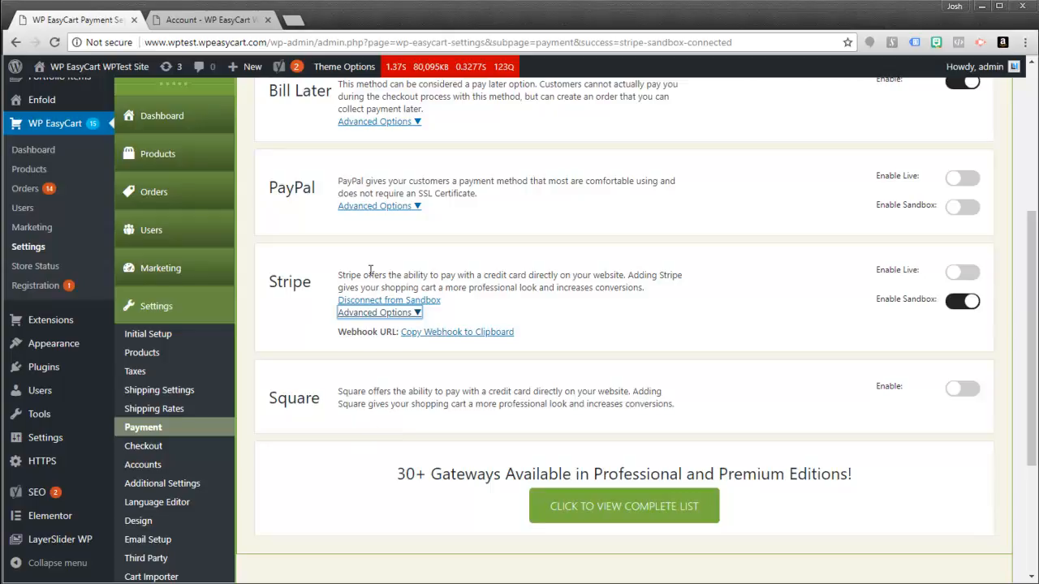
# - Review the Free Edition Gateways heading, then return to the storefront's order #21 details
pyautogui.scroll(2, 487, 290)
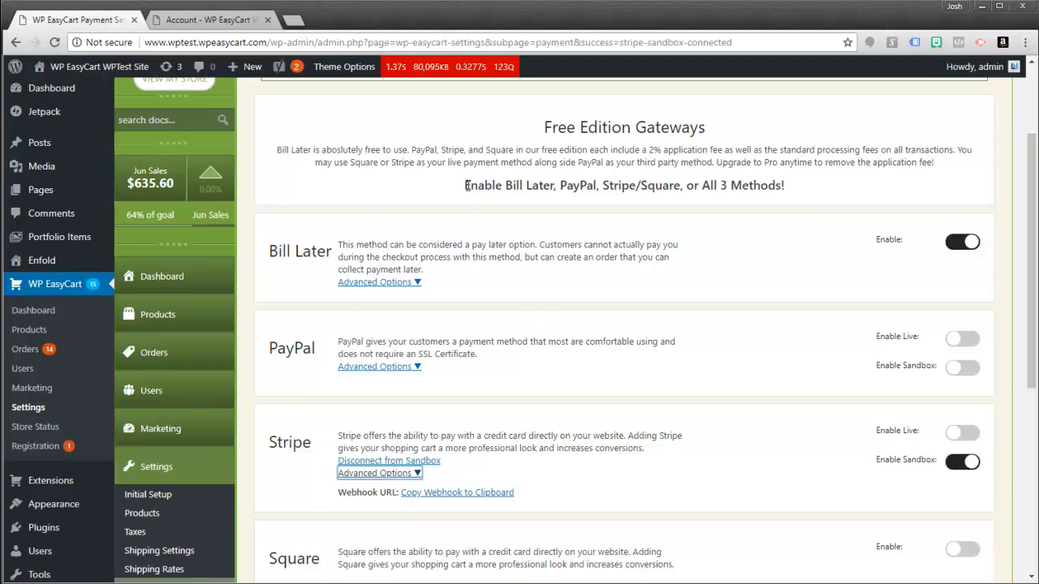
pyautogui.moveTo(467, 185); pyautogui.dragTo(797, 192)
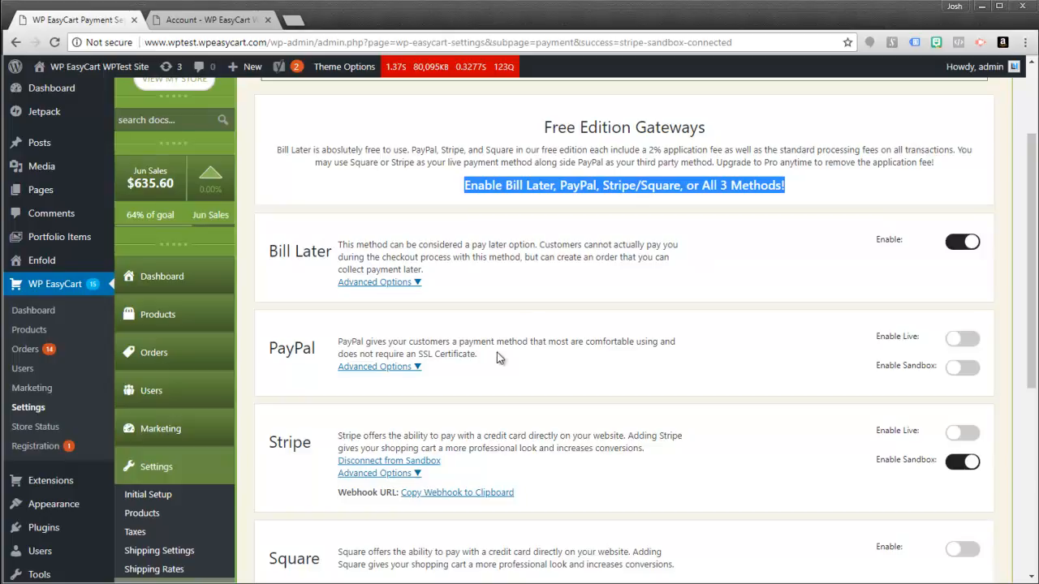
pyautogui.click(185, 25)
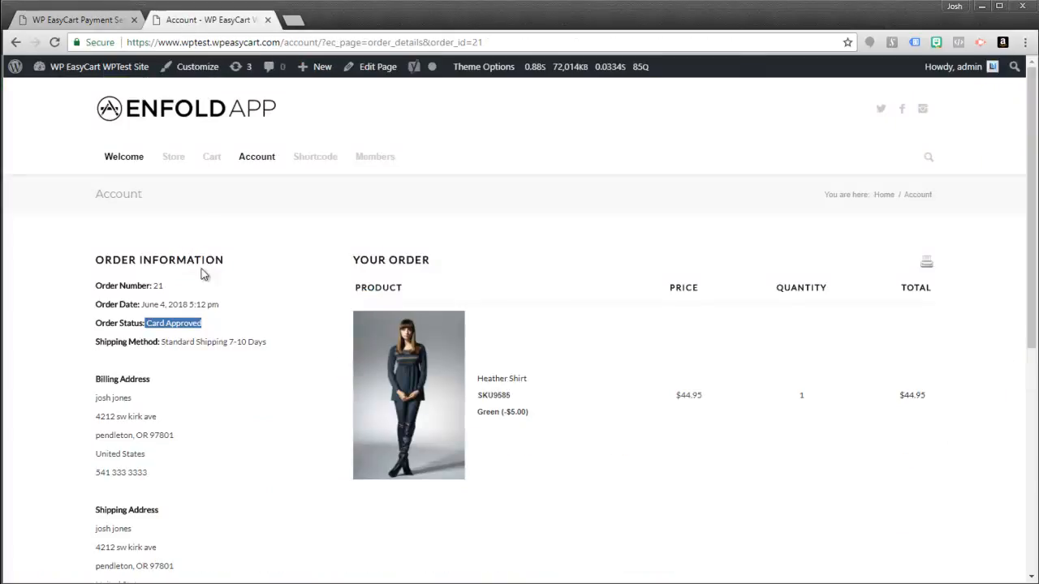
# - Add a pink Heather Shirt from the Store page to the cart, then return to payment settings
pyautogui.click(173, 165)
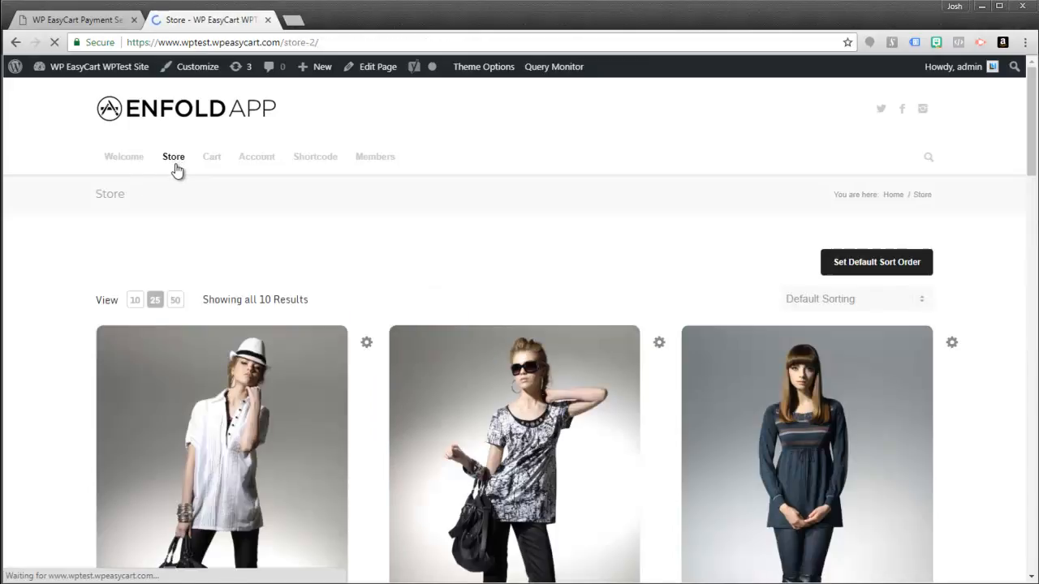
pyautogui.click(825, 468)
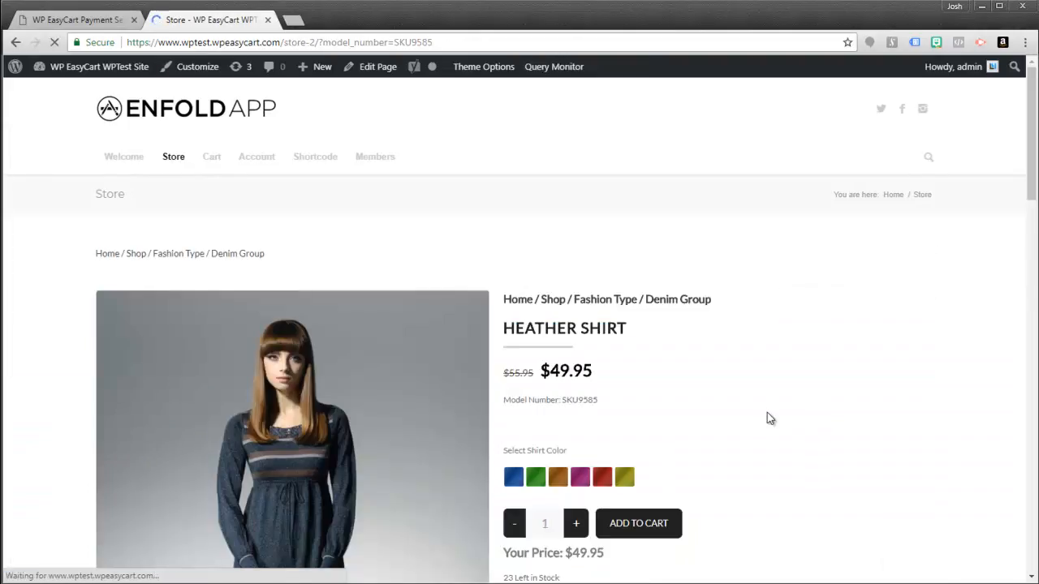
pyautogui.scroll(-2, 620, 403)
pyautogui.scroll(-1, 621, 403)
pyautogui.click(580, 246)
pyautogui.click(642, 295)
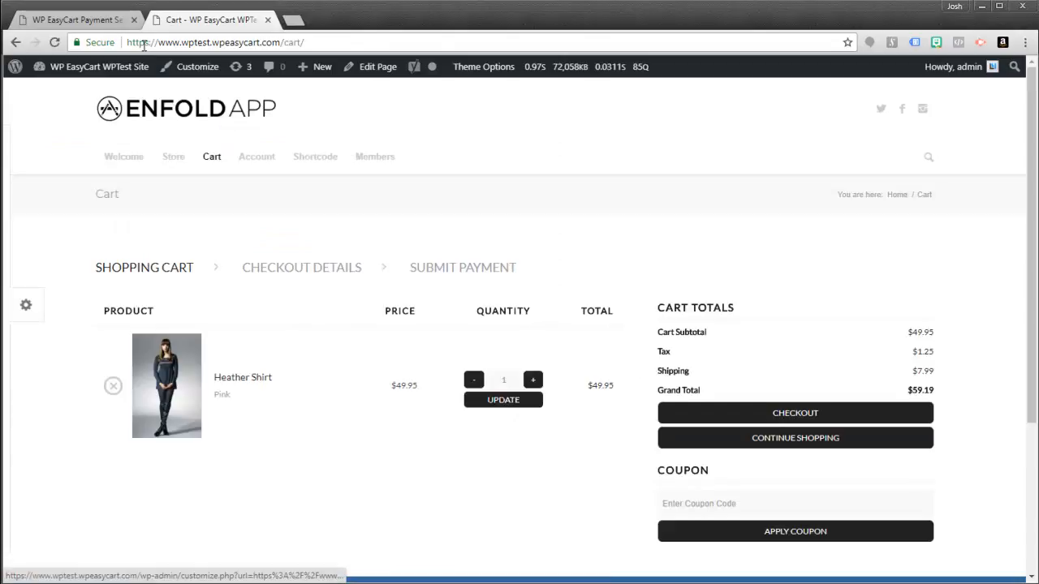
pyautogui.click(96, 24)
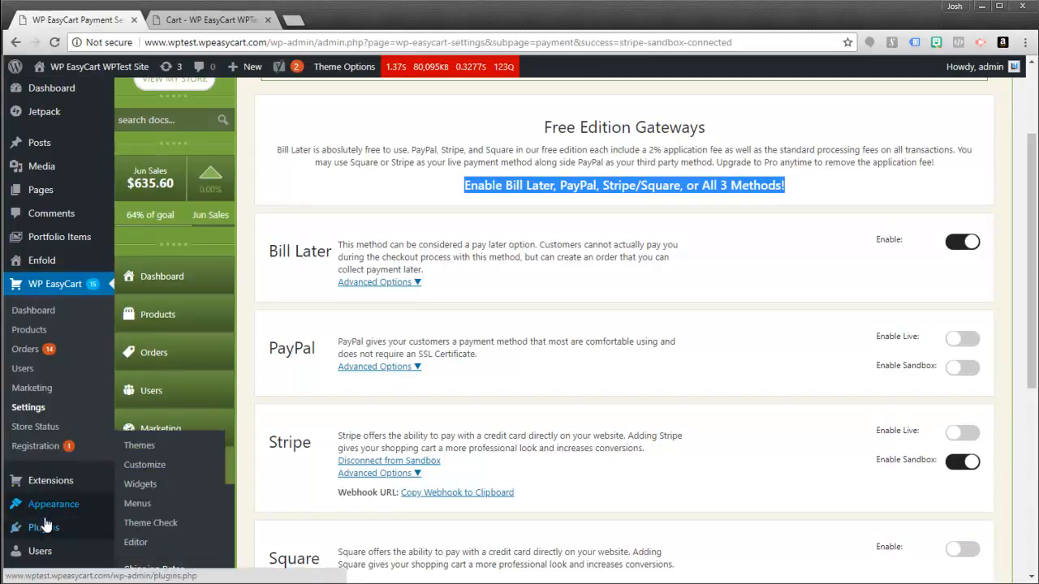
# - Activate the WP EasyCart PRO plugin from Installed Plugins and reopen EasyCart's Payment settings
pyautogui.click(210, 503)
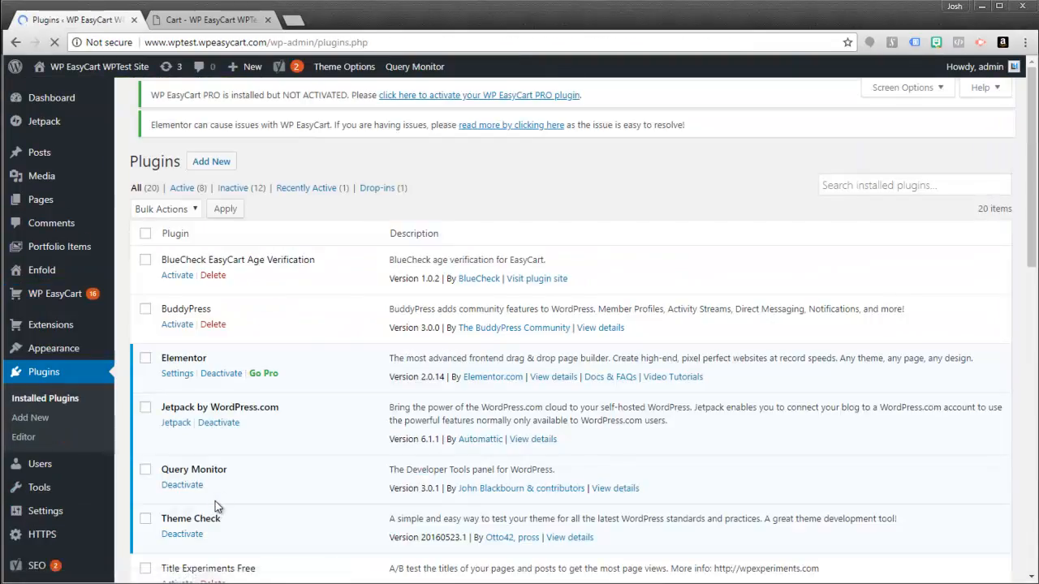
pyautogui.scroll(-7, 215, 501)
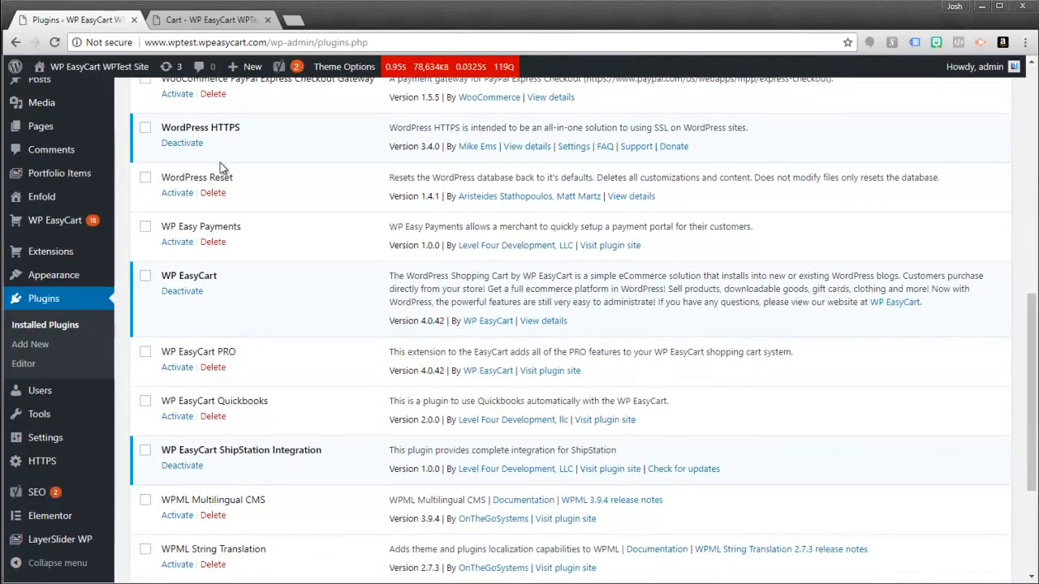
pyautogui.click(178, 376)
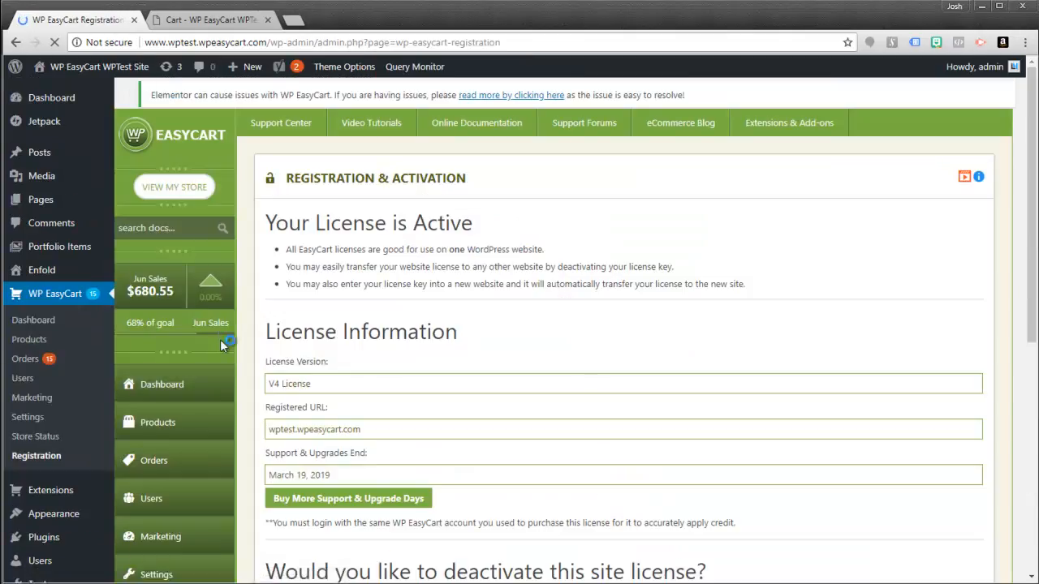
pyautogui.scroll(-3, 151, 482)
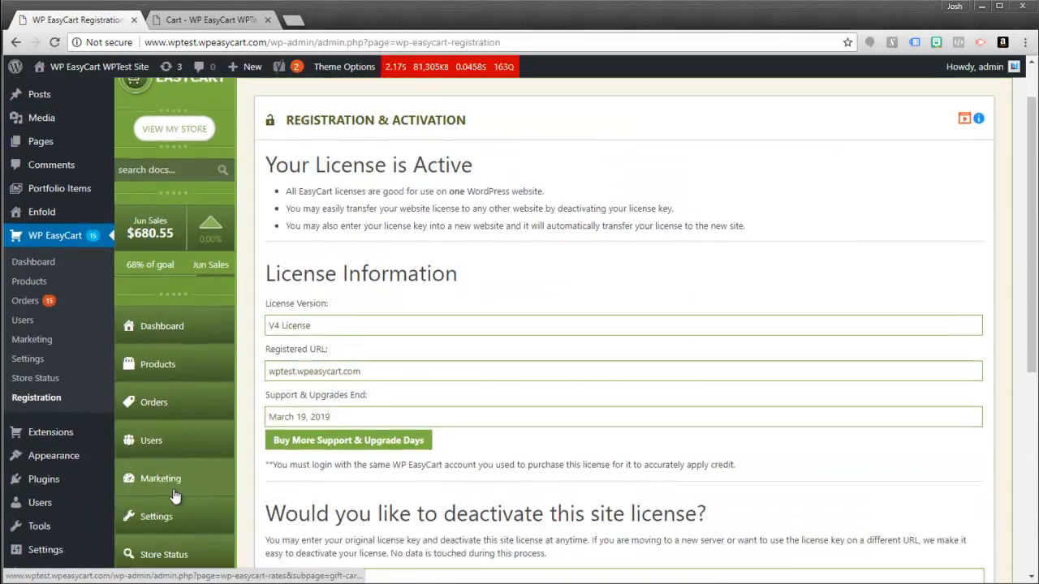
pyautogui.click(154, 347)
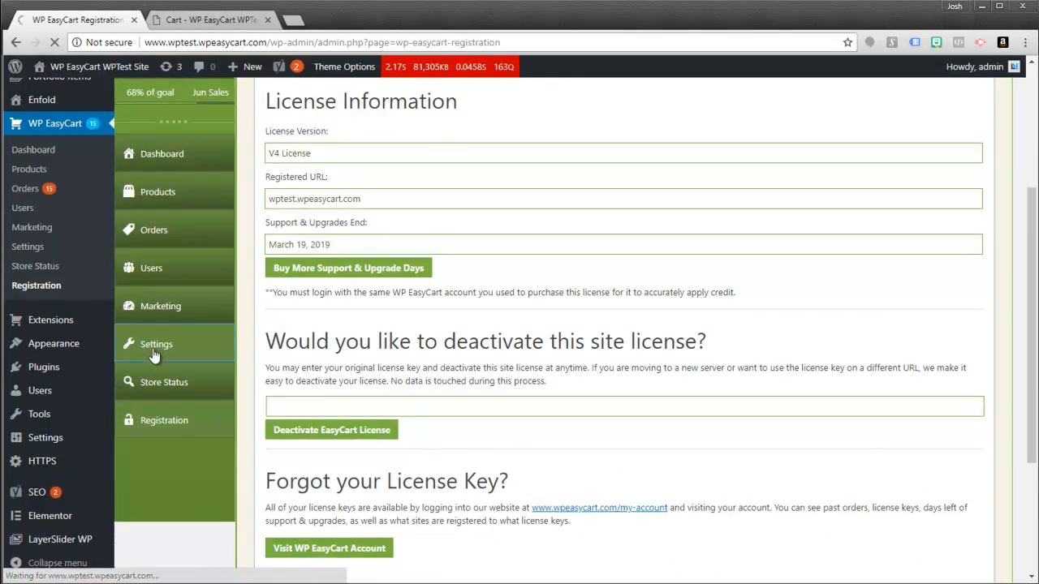
pyautogui.scroll(-3, 199, 479)
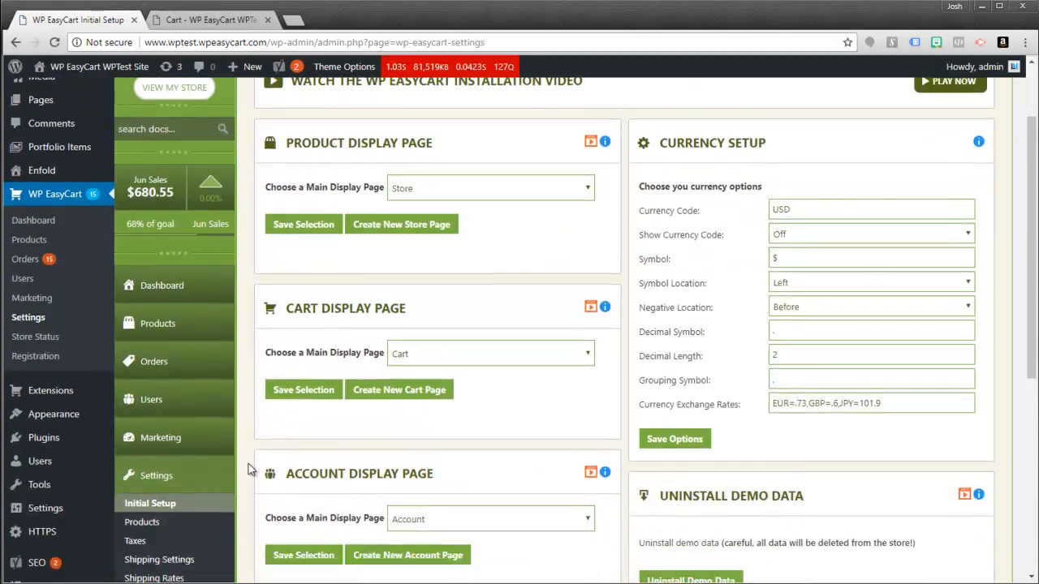
pyautogui.click(136, 422)
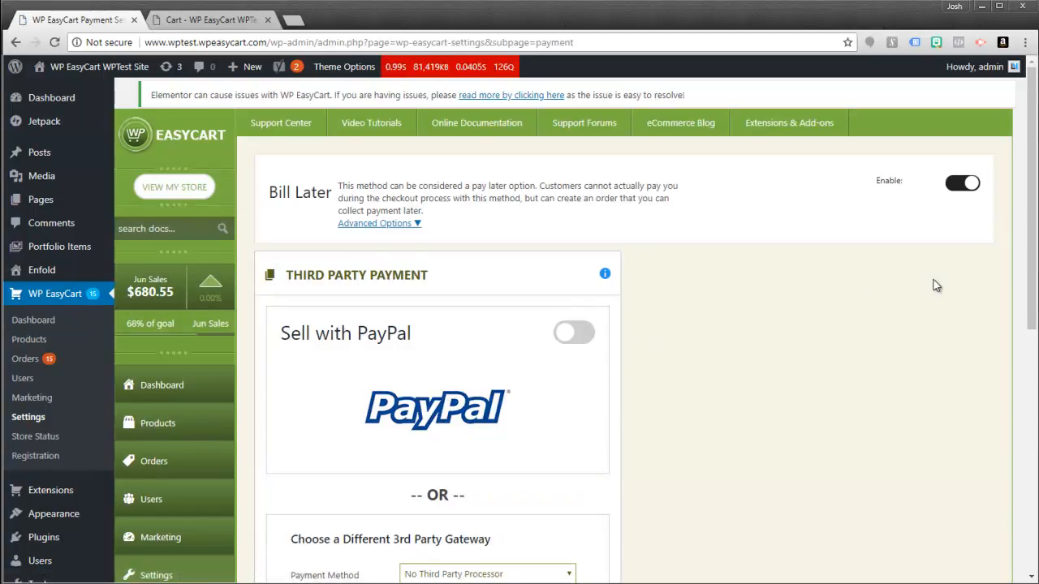
# - Review the PRO Payment settings, PayPal off and Stripe Sandbox connected, then reload the storefront cart
pyautogui.scroll(-3, 759, 284)
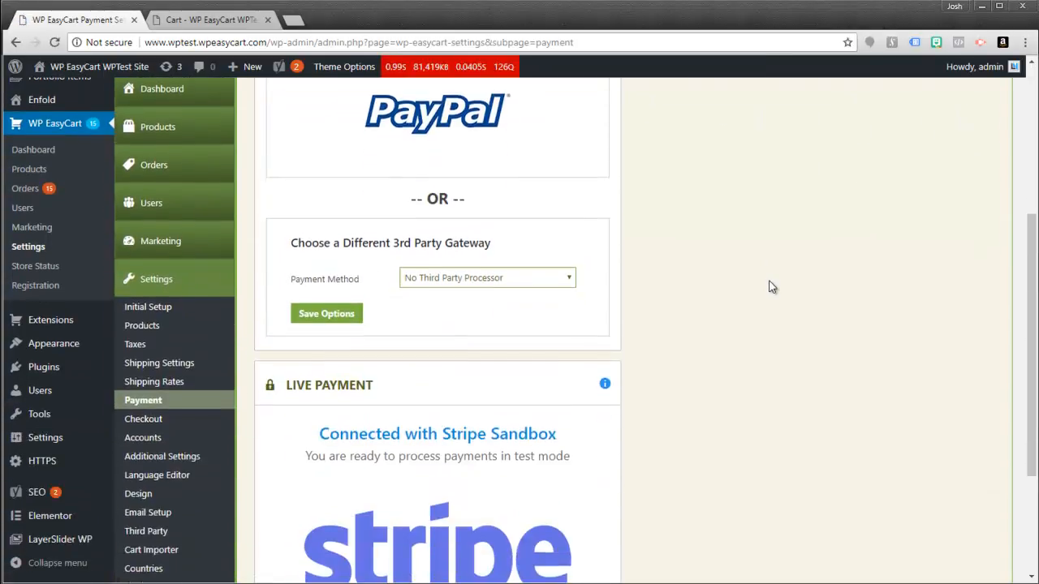
pyautogui.scroll(3, 754, 243)
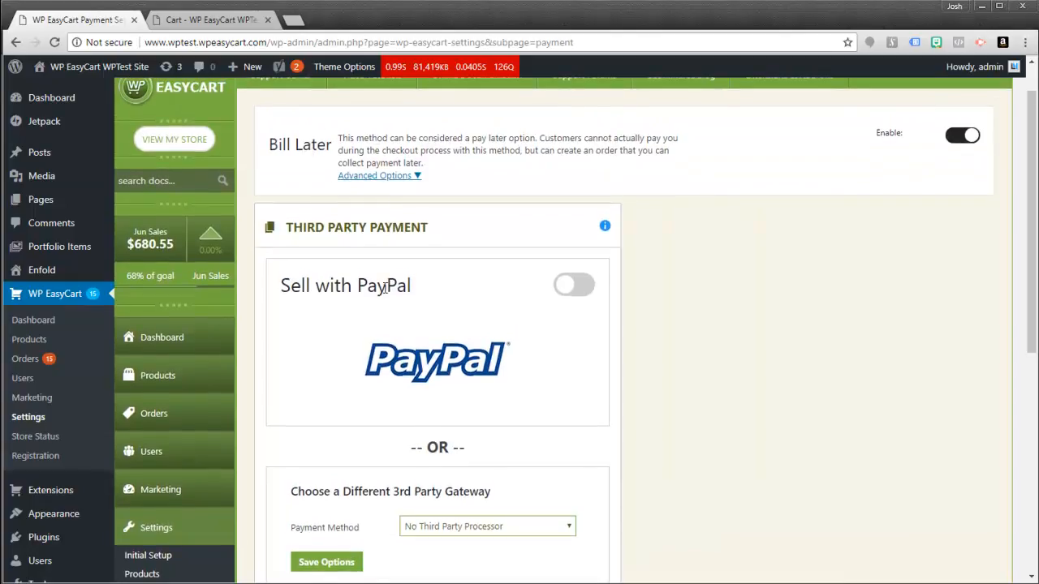
pyautogui.moveTo(287, 229); pyautogui.dragTo(420, 234)
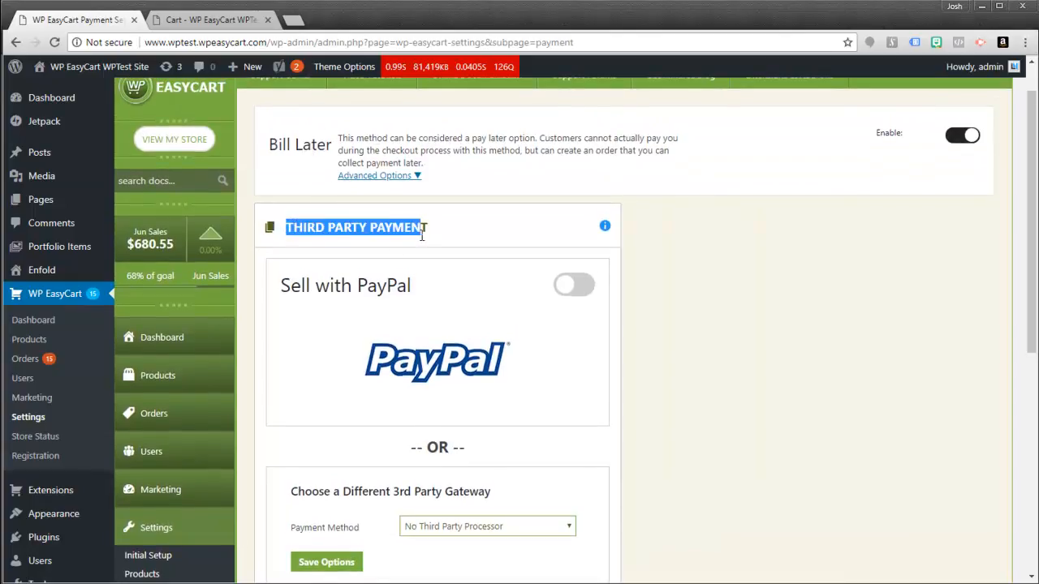
pyautogui.scroll(-4, 709, 298)
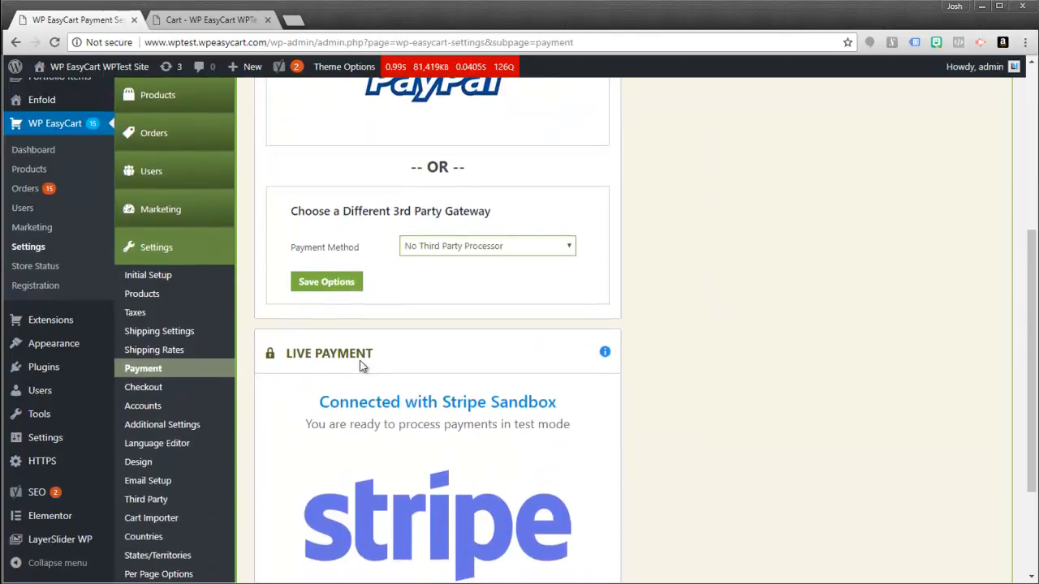
pyautogui.scroll(-2, 761, 365)
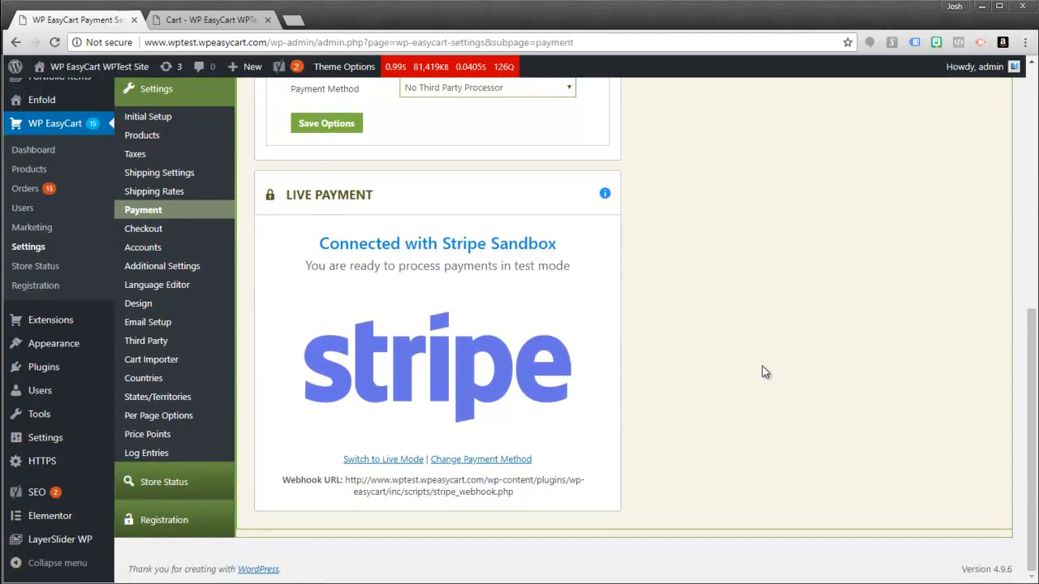
pyautogui.scroll(6, 762, 366)
pyautogui.scroll(2, 543, 270)
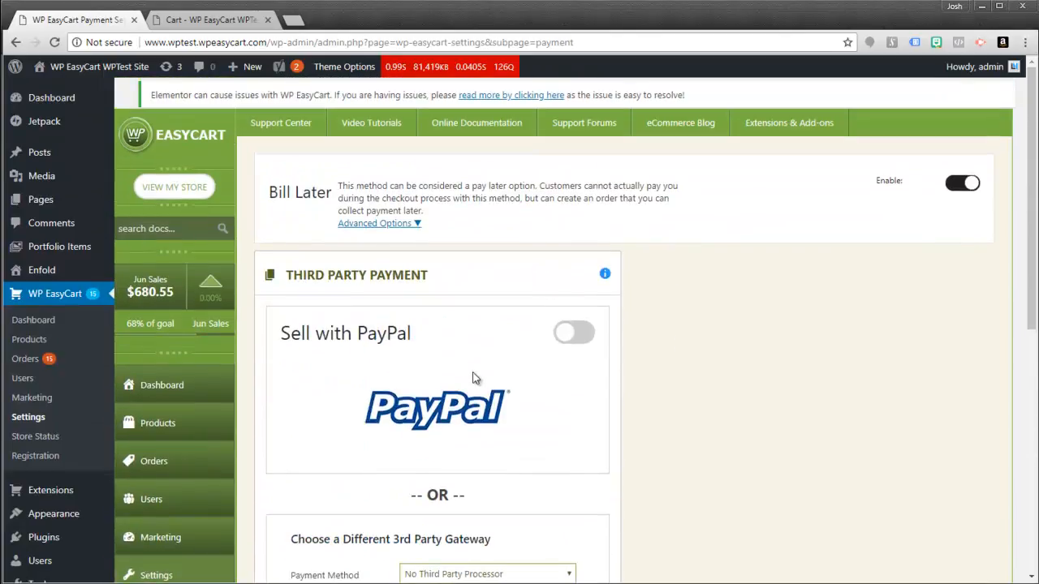
pyautogui.click(199, 24)
pyautogui.click(52, 44)
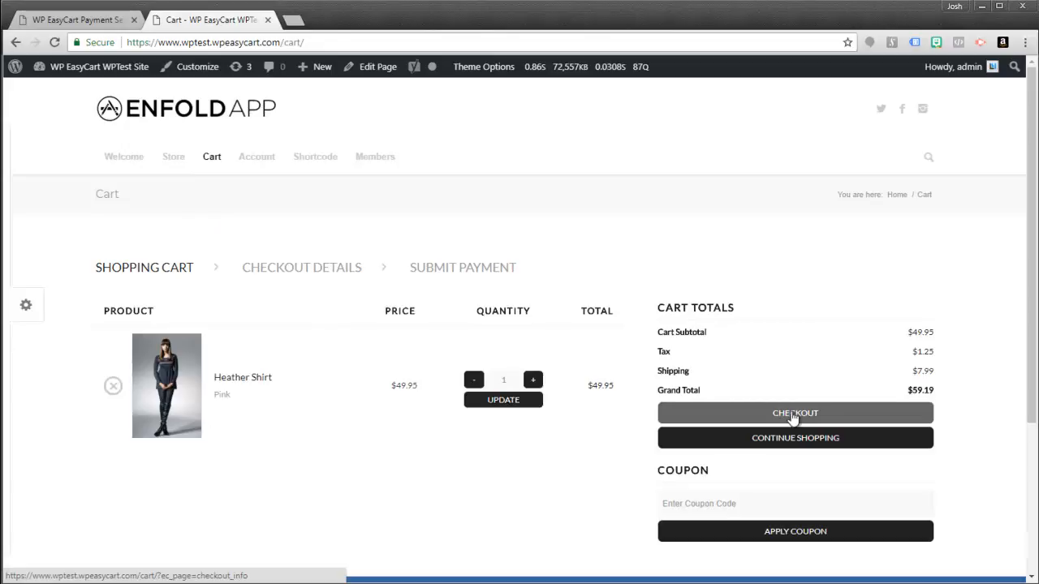
# - Turn on Sell with PayPal and Enable PayPal Express in the payment settings
pyautogui.click(77, 22)
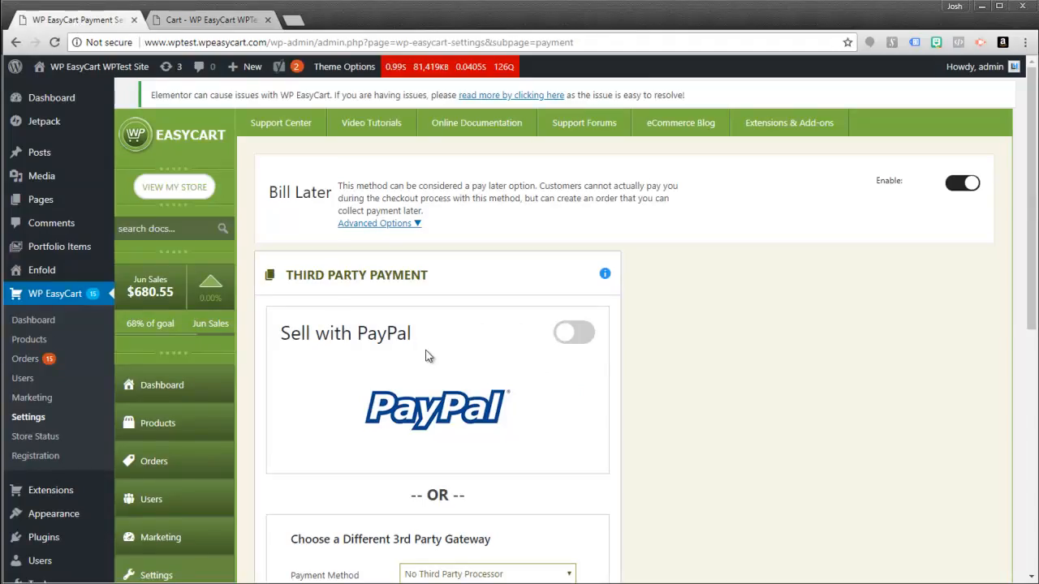
pyautogui.click(574, 339)
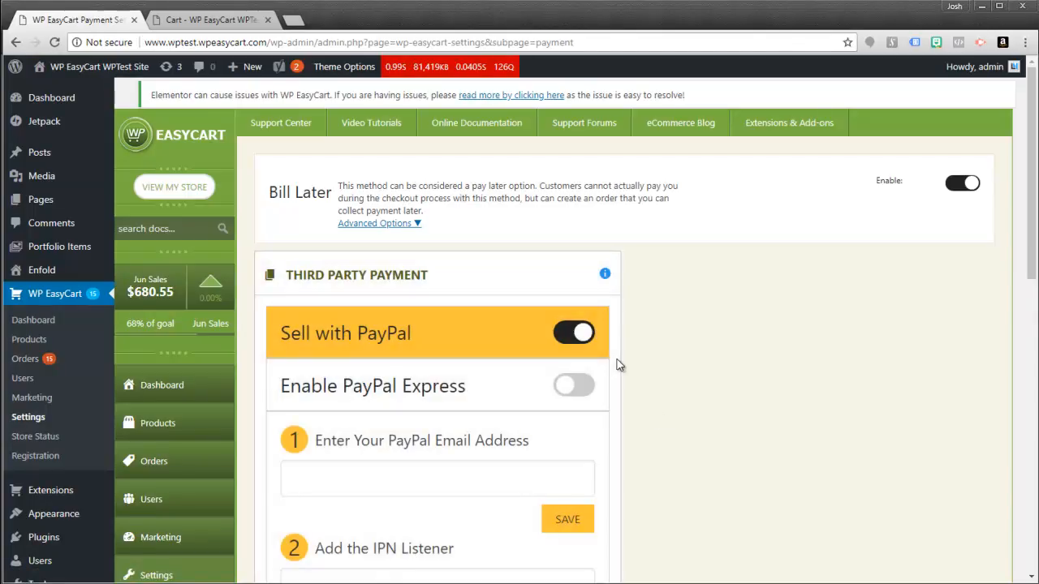
pyautogui.scroll(-2, 619, 364)
pyautogui.click(573, 254)
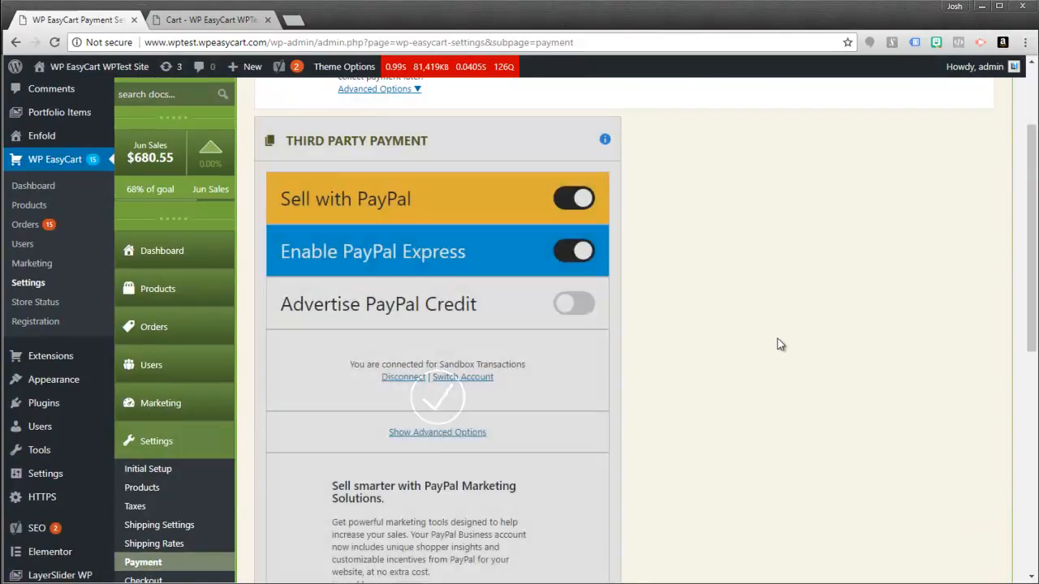
pyautogui.click(195, 21)
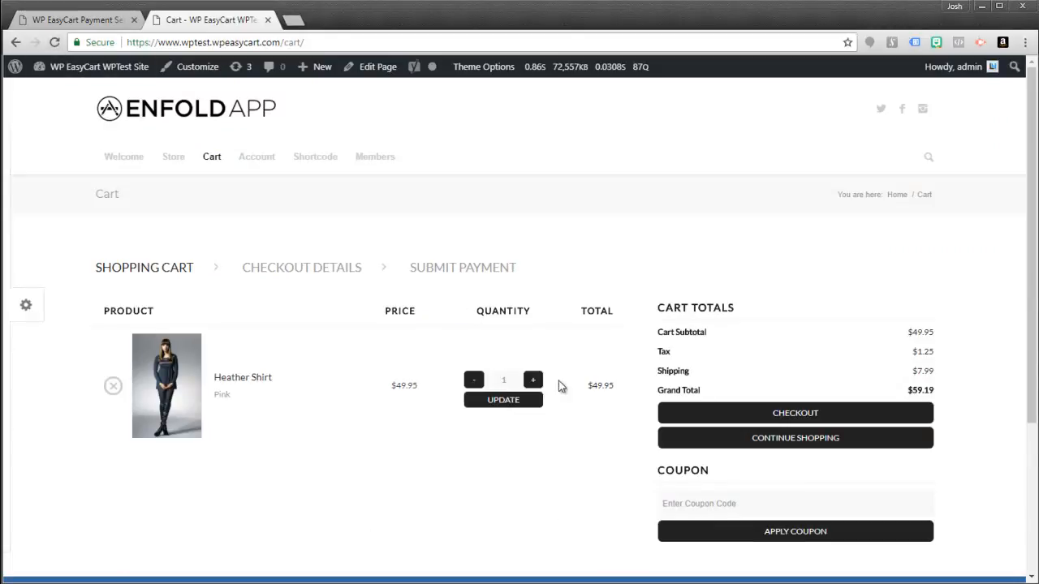
# - Reload the cart so it shows the new PayPal payment option
pyautogui.scroll(-3, 559, 377)
pyautogui.scroll(3, 559, 377)
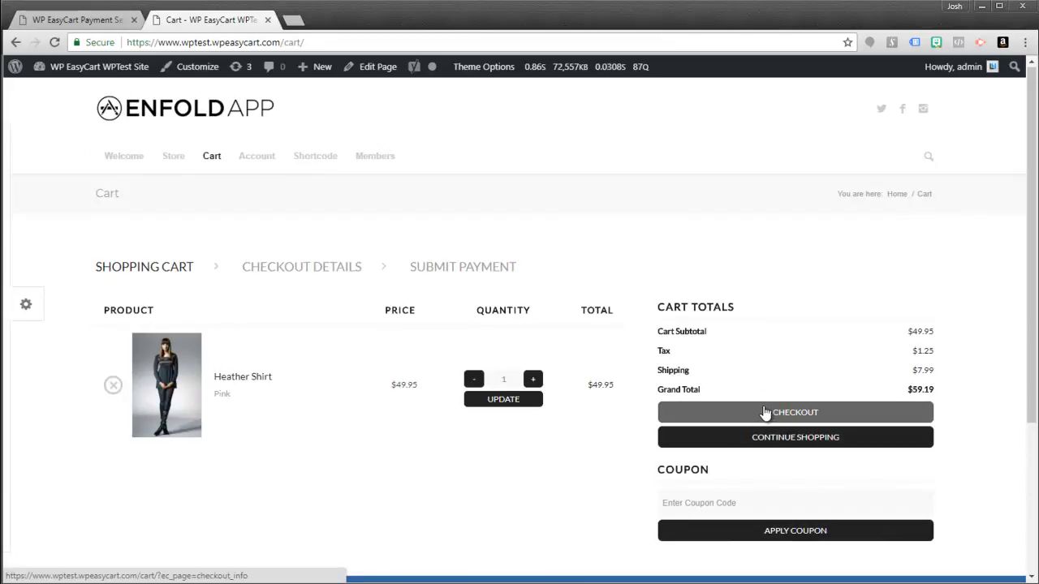
pyautogui.click(54, 43)
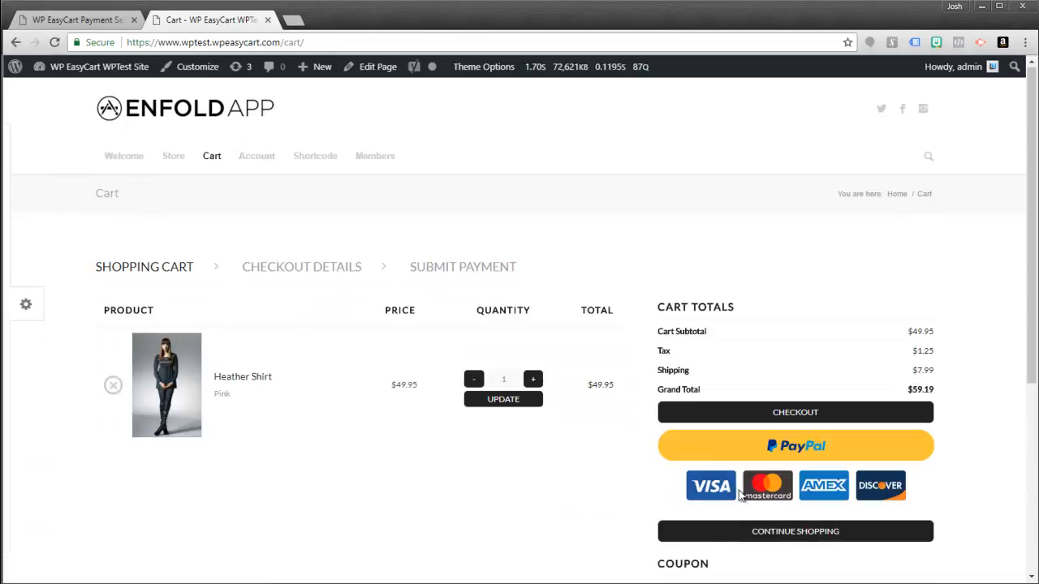
# - Proceed through checkout and shipping to the Submit Payment step
pyautogui.moveTo(1032, 373)
pyautogui.mouseDown()
pyautogui.moveTo(1034, 437)
pyautogui.moveTo(1035, 371)
pyautogui.mouseUp()
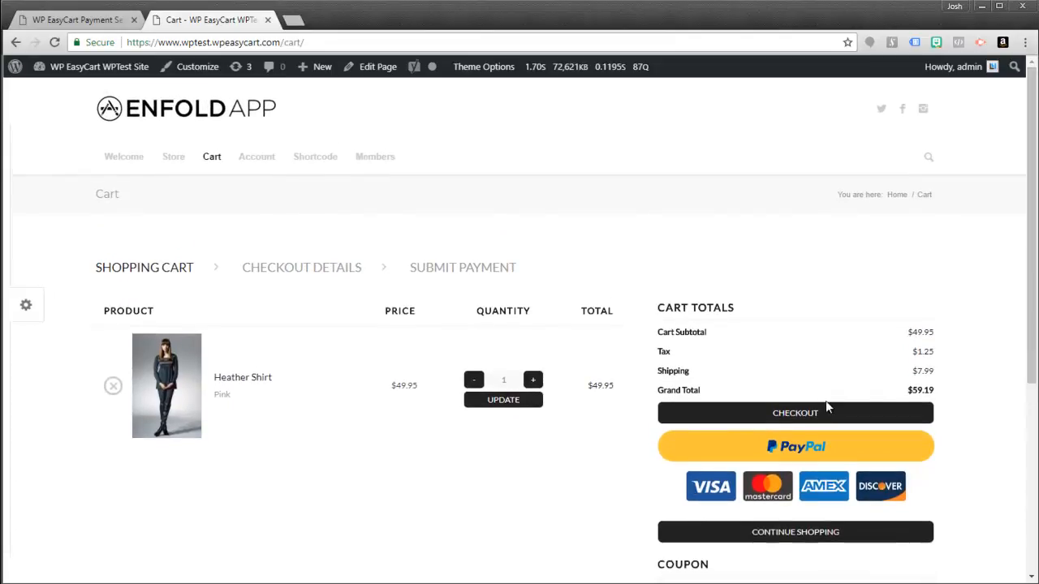
pyautogui.click(791, 419)
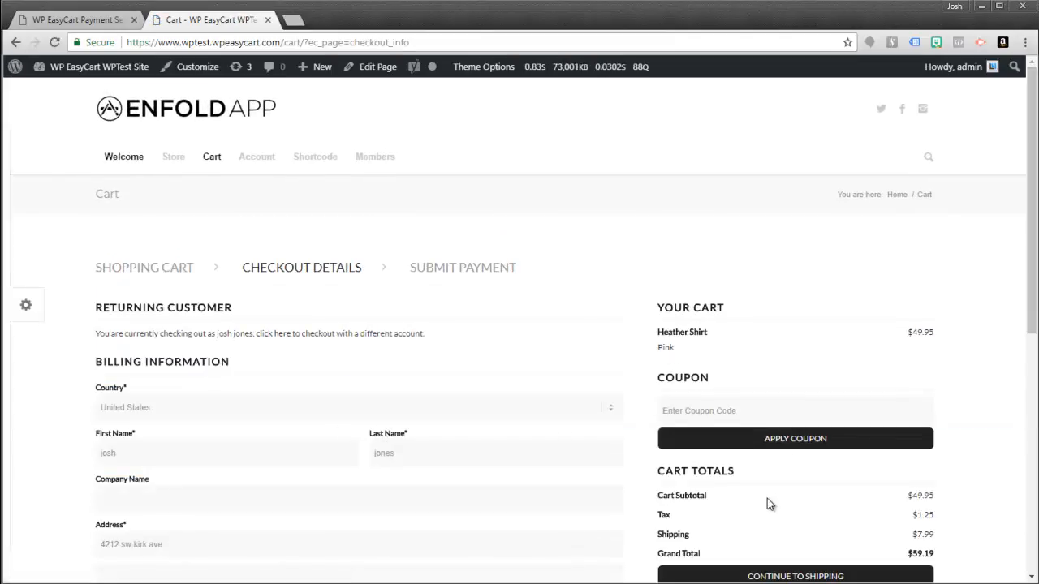
pyautogui.scroll(-2, 766, 498)
pyautogui.click(769, 423)
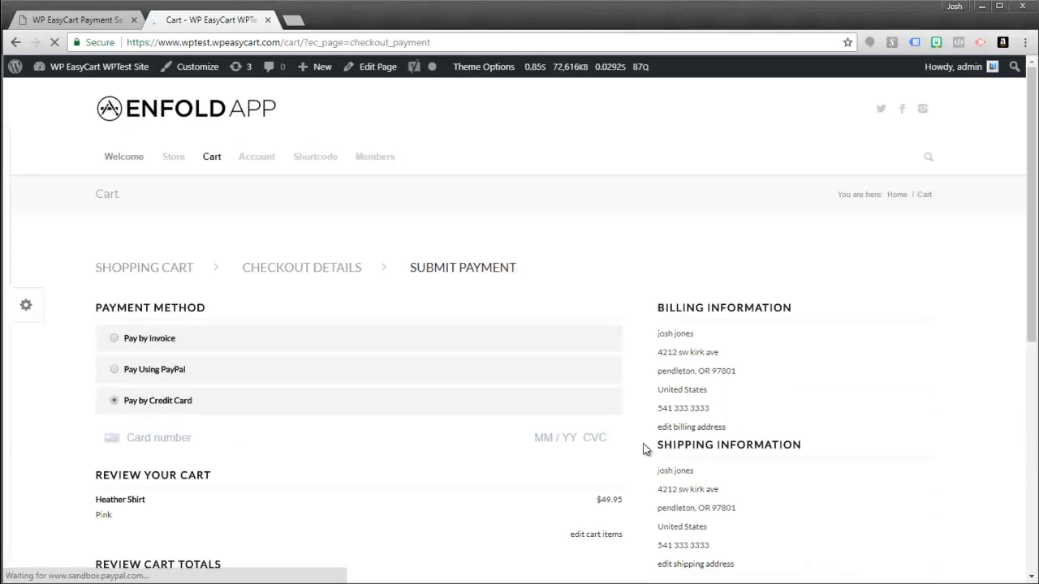
# - Try the Pay by Invoice, Pay Using PayPal and Pay by Credit Card options
pyautogui.click(115, 339)
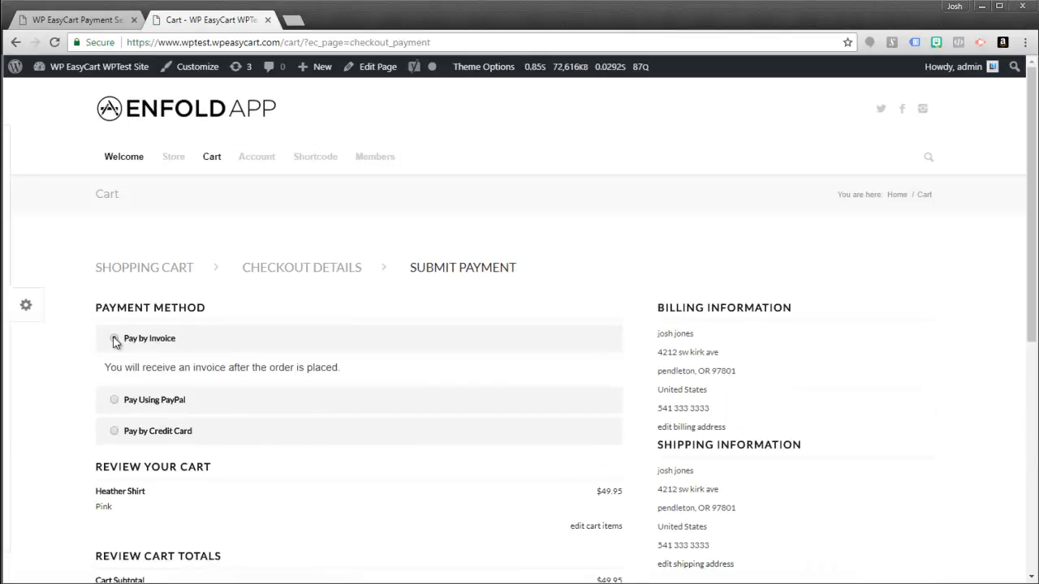
pyautogui.click(114, 399)
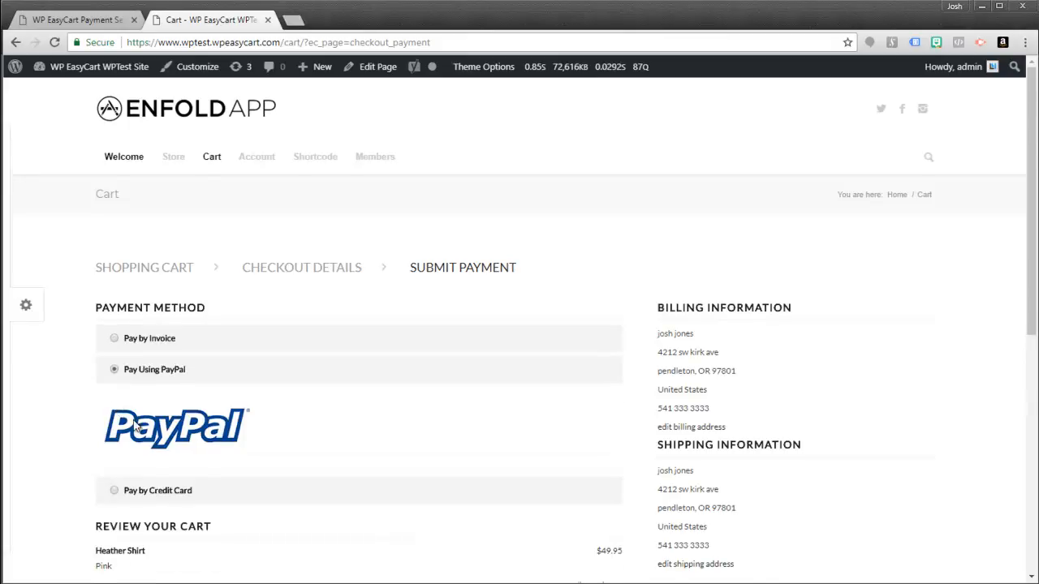
pyautogui.scroll(-3, 134, 427)
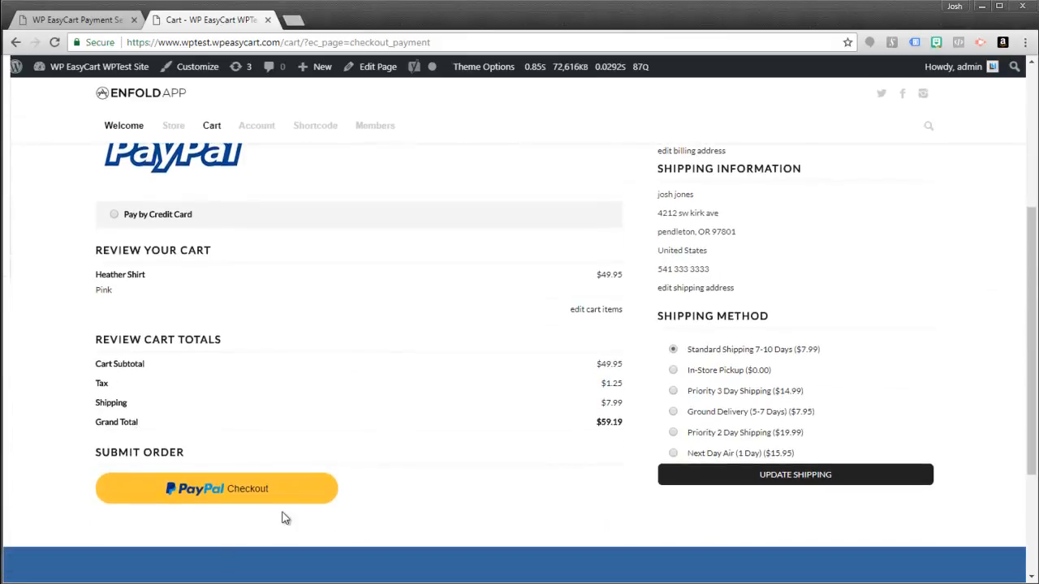
pyautogui.scroll(2, 198, 427)
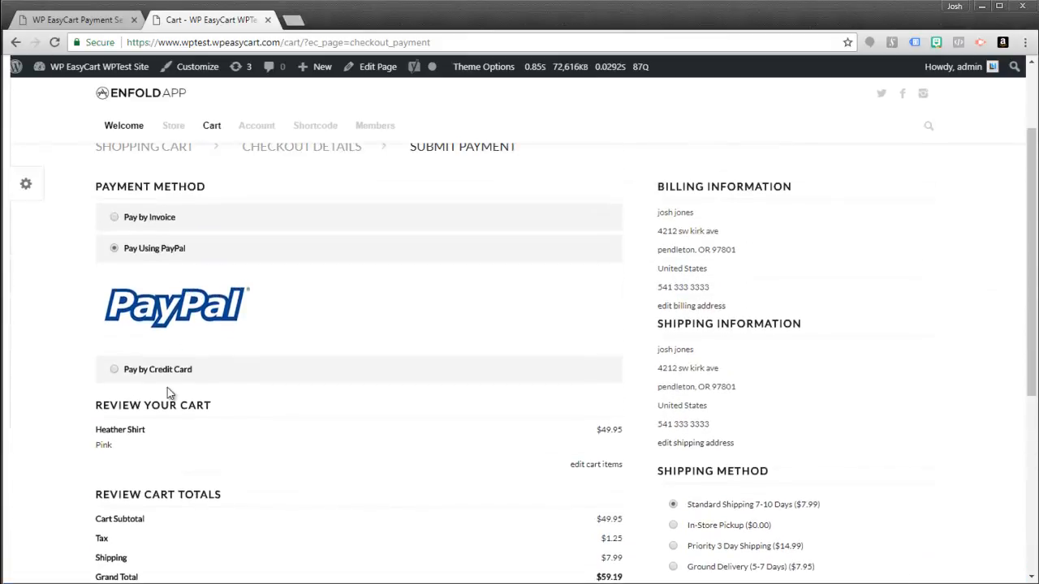
pyautogui.click(114, 375)
pyautogui.scroll(-3, 198, 364)
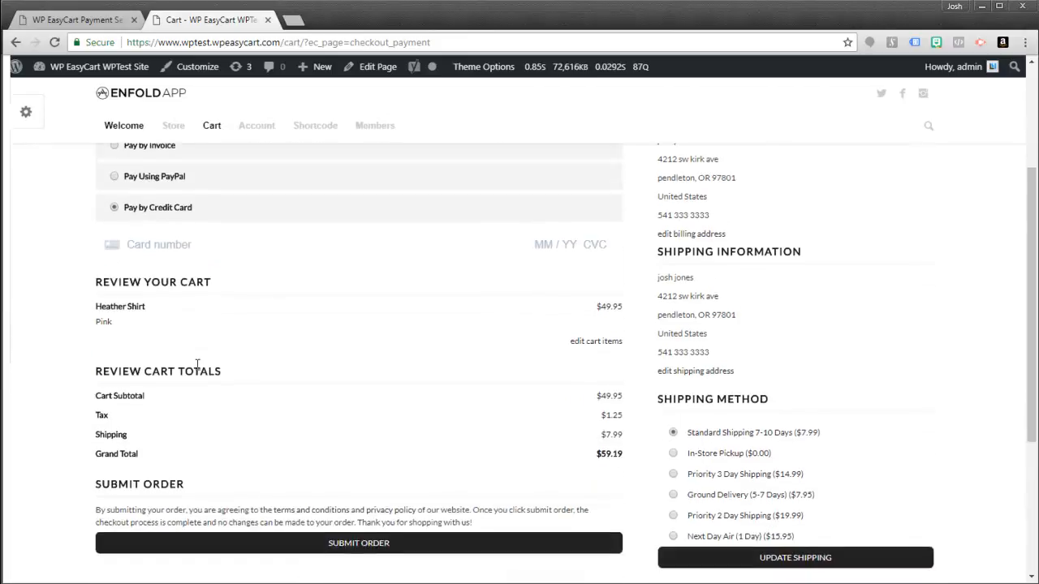
pyautogui.scroll(3, 197, 377)
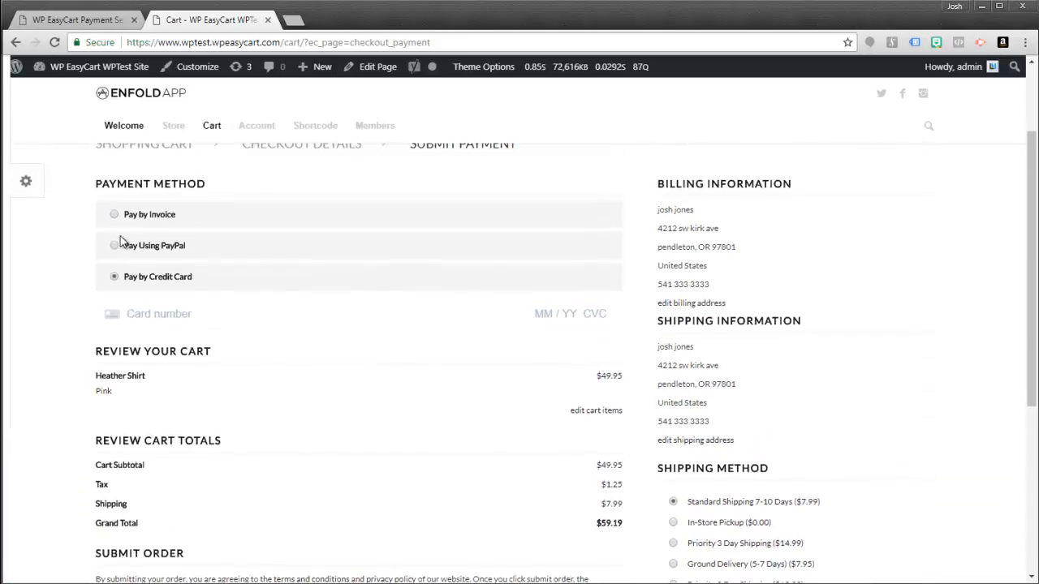
# - Switch back to invoice, then PayPal, and return to the Heather Shirt cart
pyautogui.click(114, 216)
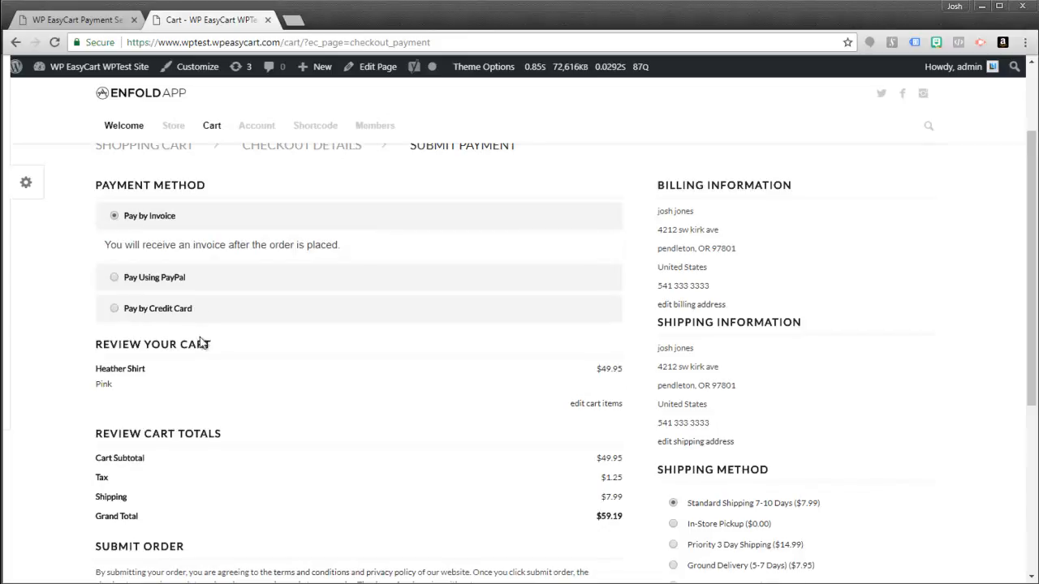
pyautogui.scroll(-3, 202, 341)
pyautogui.scroll(2, 202, 342)
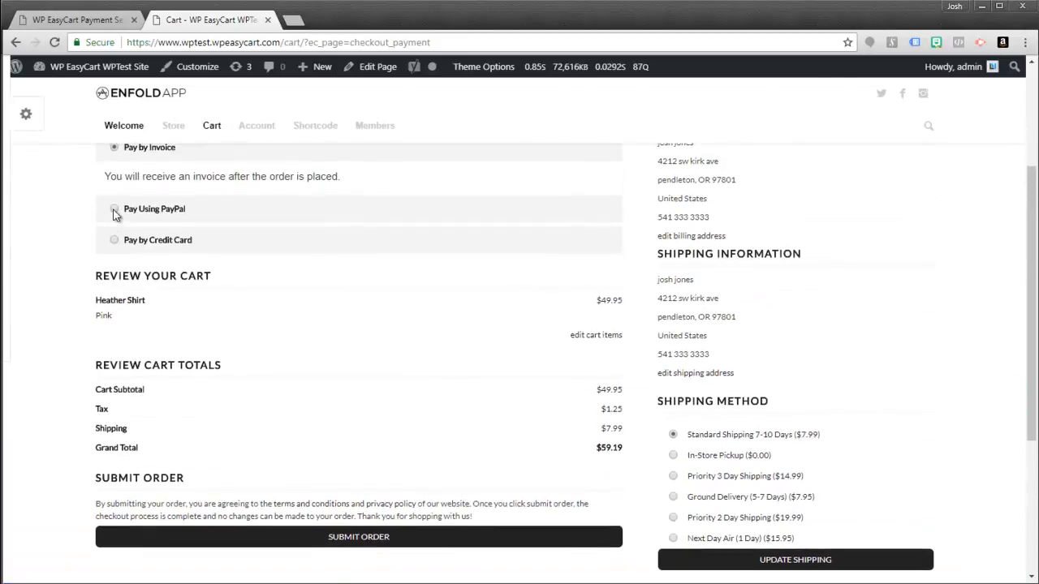
pyautogui.click(115, 208)
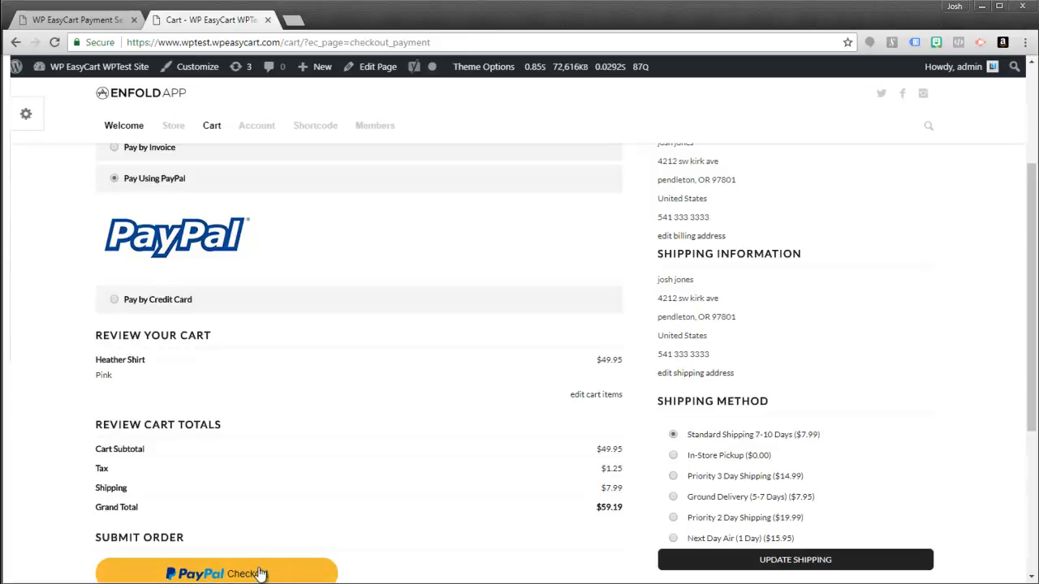
pyautogui.scroll(3, 416, 470)
pyautogui.click(212, 157)
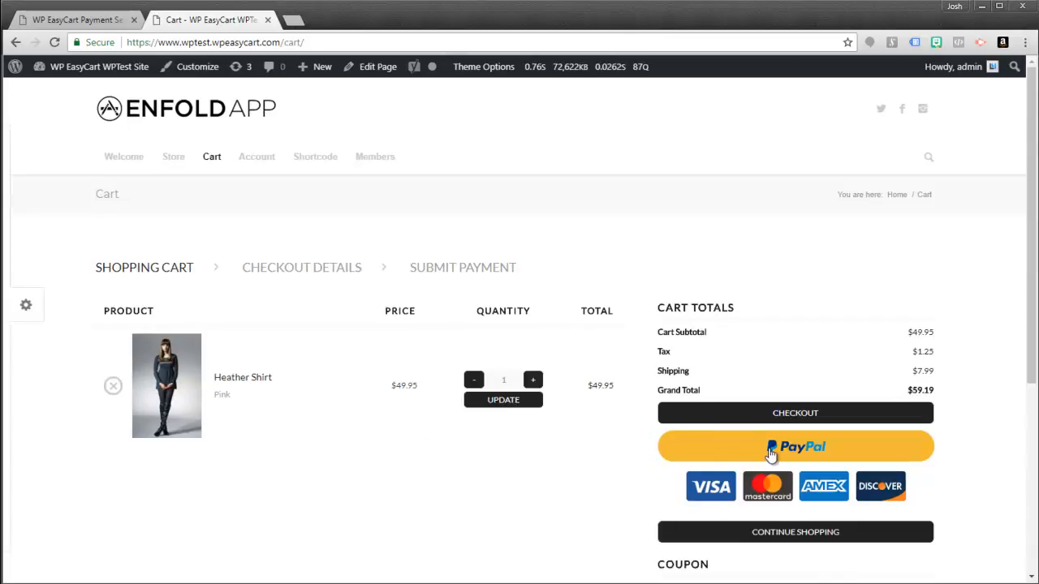
# - Test the cart's PayPal button, close its login popup, and enable Advertise PayPal Credit
pyautogui.click(754, 454)
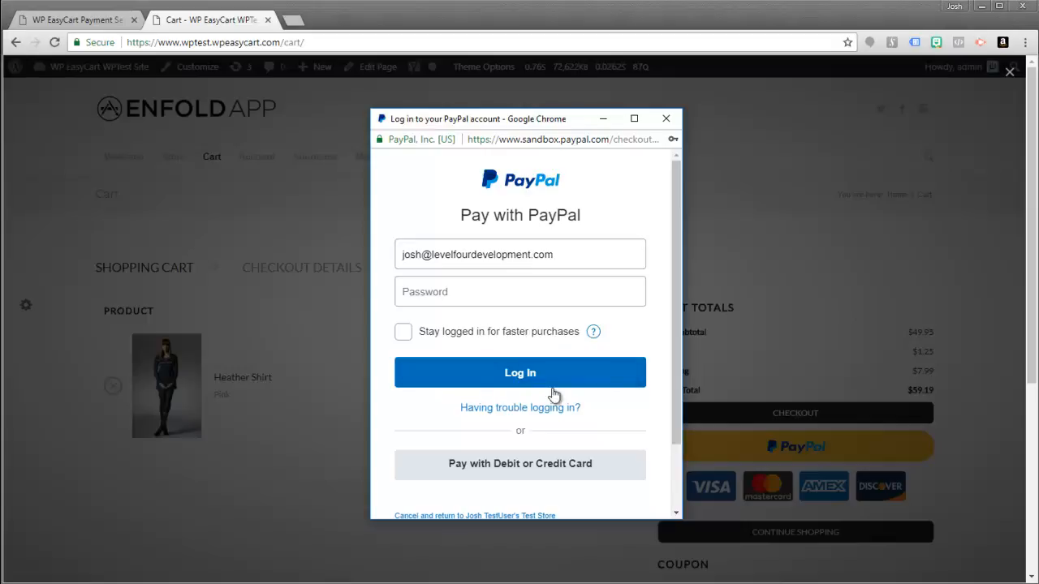
pyautogui.click(666, 121)
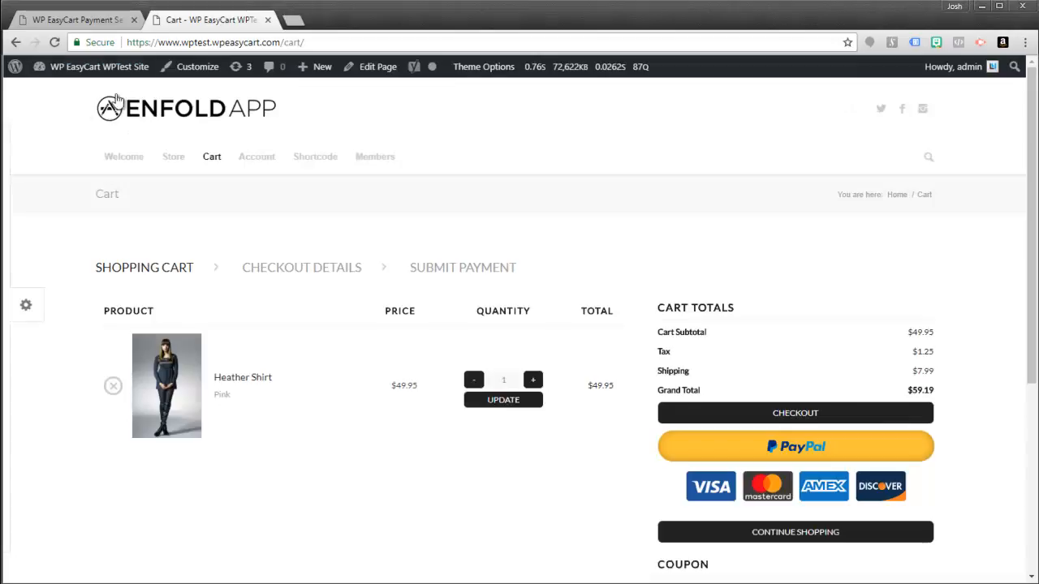
pyautogui.click(97, 23)
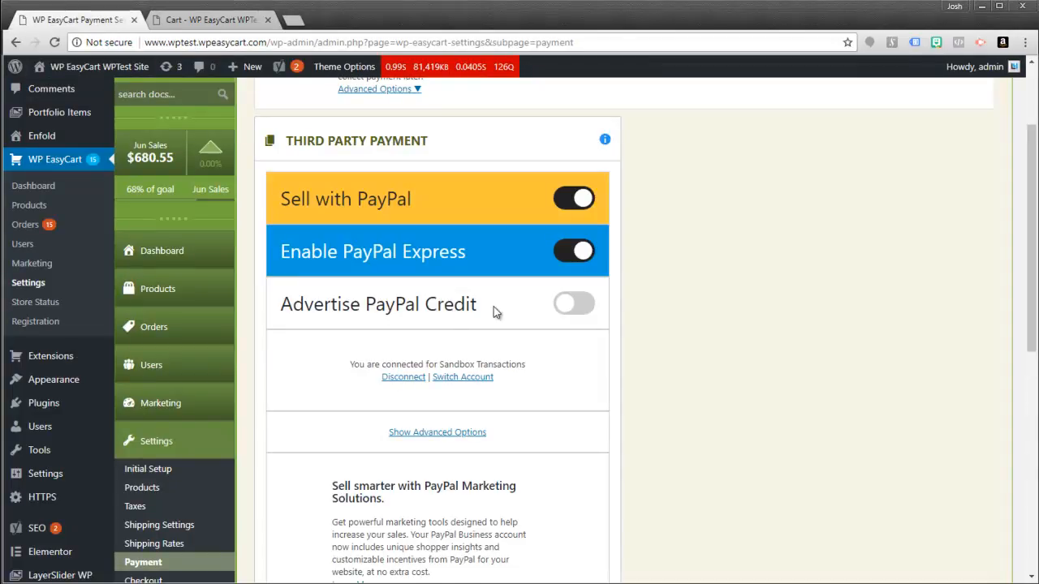
pyautogui.click(564, 307)
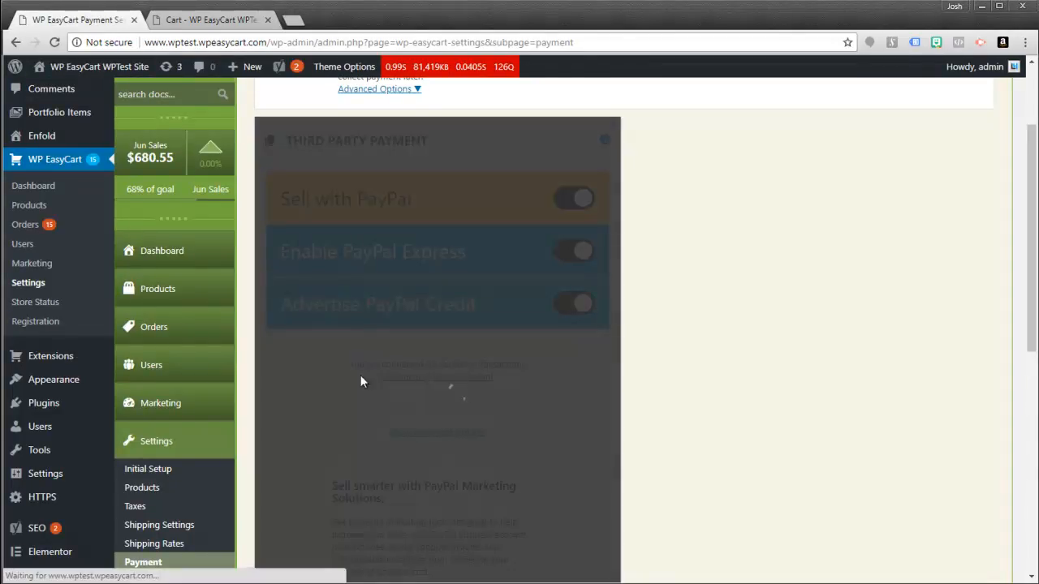
pyautogui.click(198, 23)
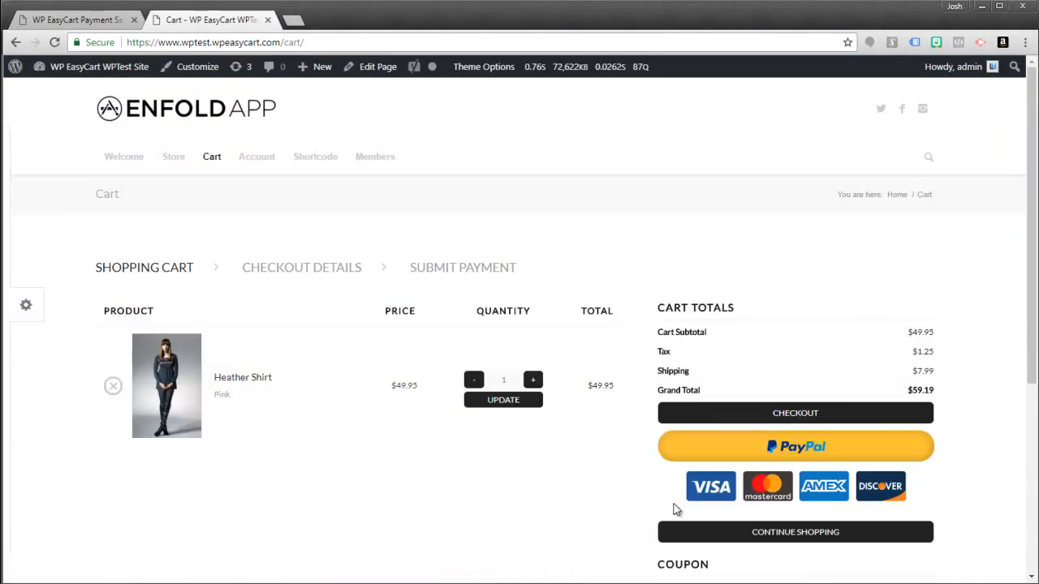
# - Reload the cart, open PayPal Credit guest card checkout for $59.19, then close it
pyautogui.click(53, 43)
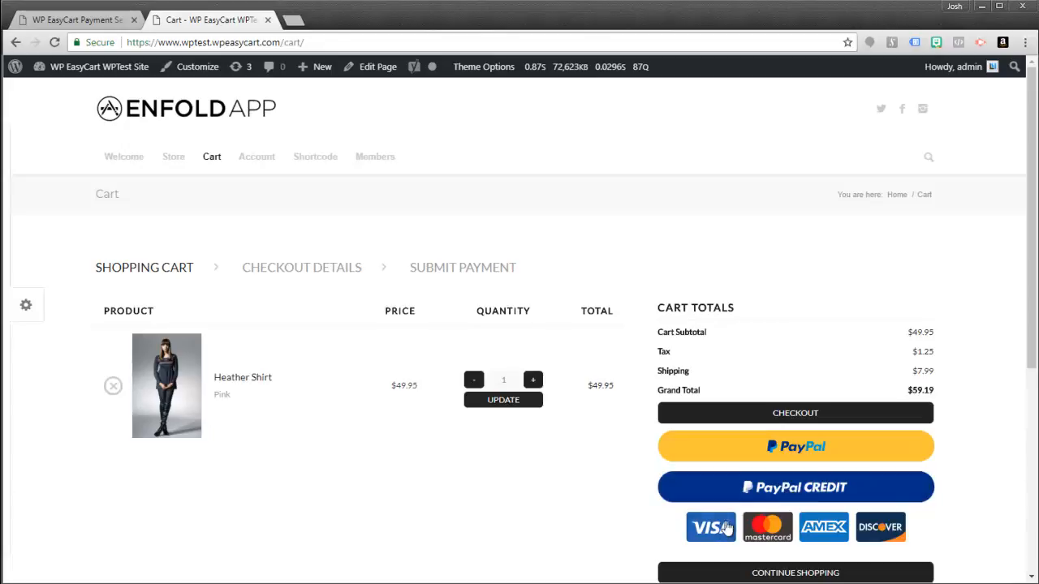
pyautogui.click(718, 531)
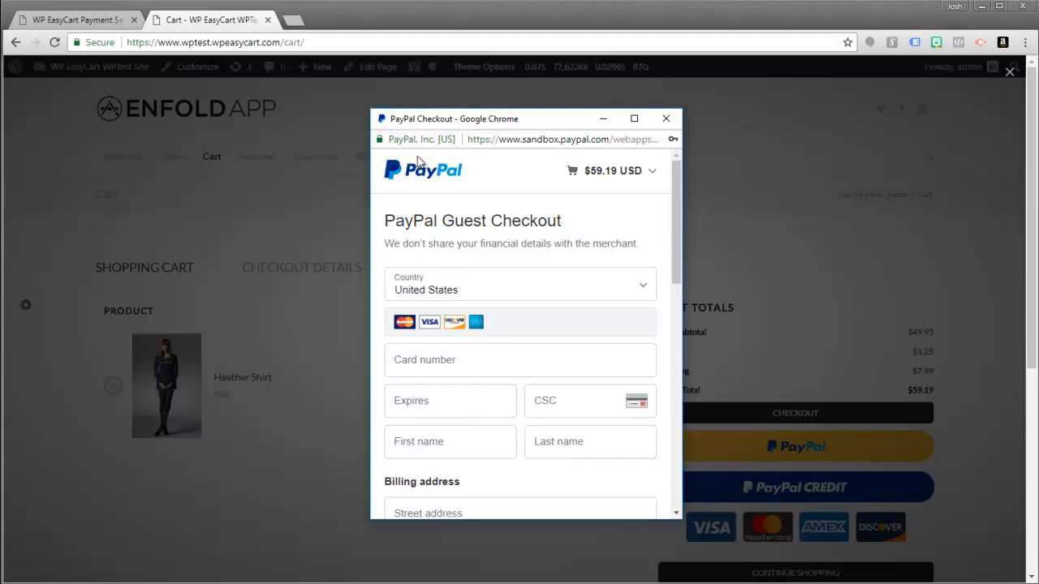
pyautogui.click(665, 118)
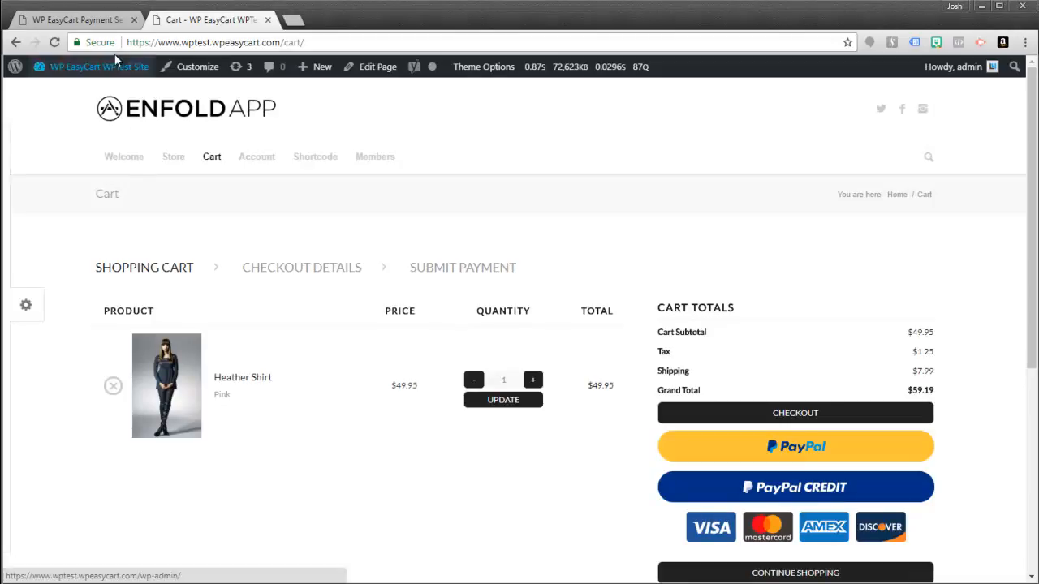
# - In advanced PayPal options, set Allow Cart Page 1 Checkout to No, save, and reload the cart
pyautogui.click(78, 21)
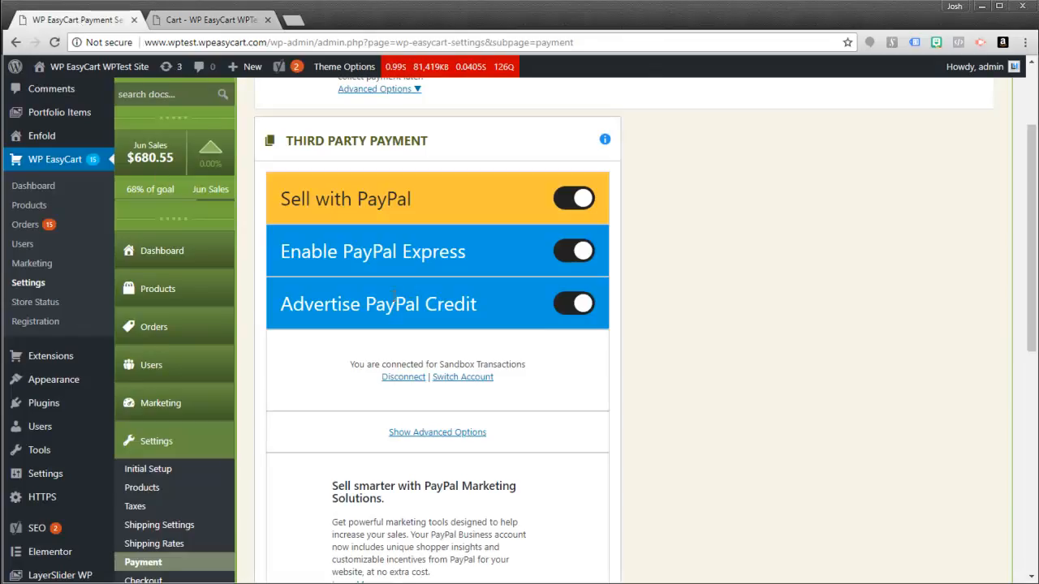
pyautogui.scroll(-2, 484, 313)
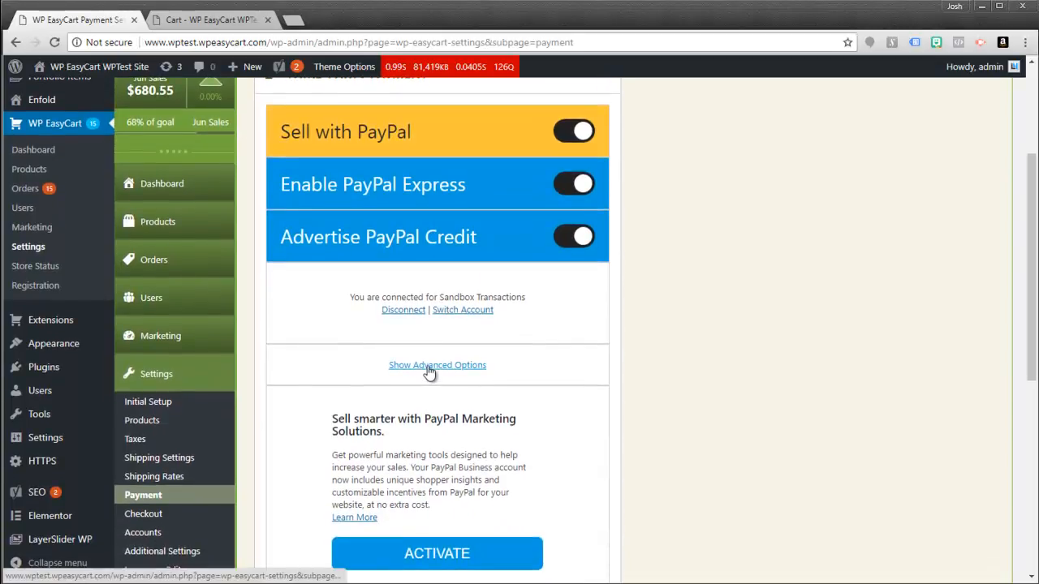
pyautogui.click(428, 365)
pyautogui.scroll(-4, 523, 383)
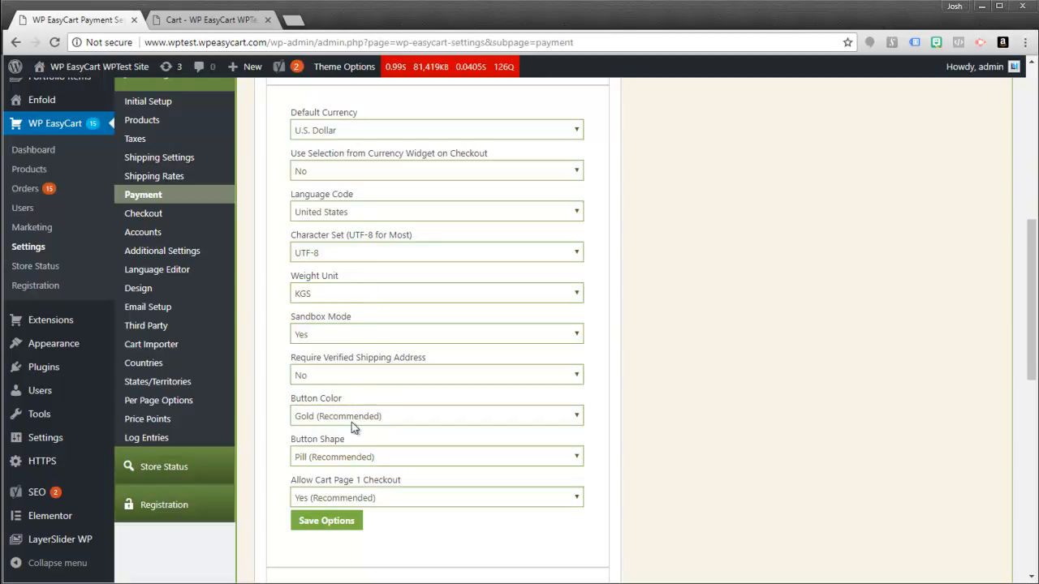
pyautogui.click(318, 498)
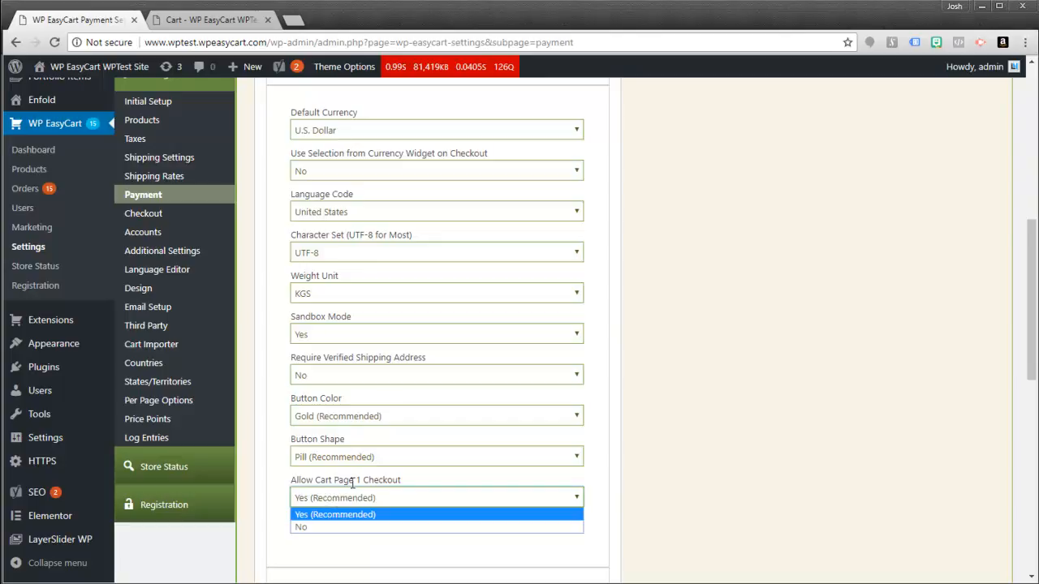
pyautogui.click(300, 527)
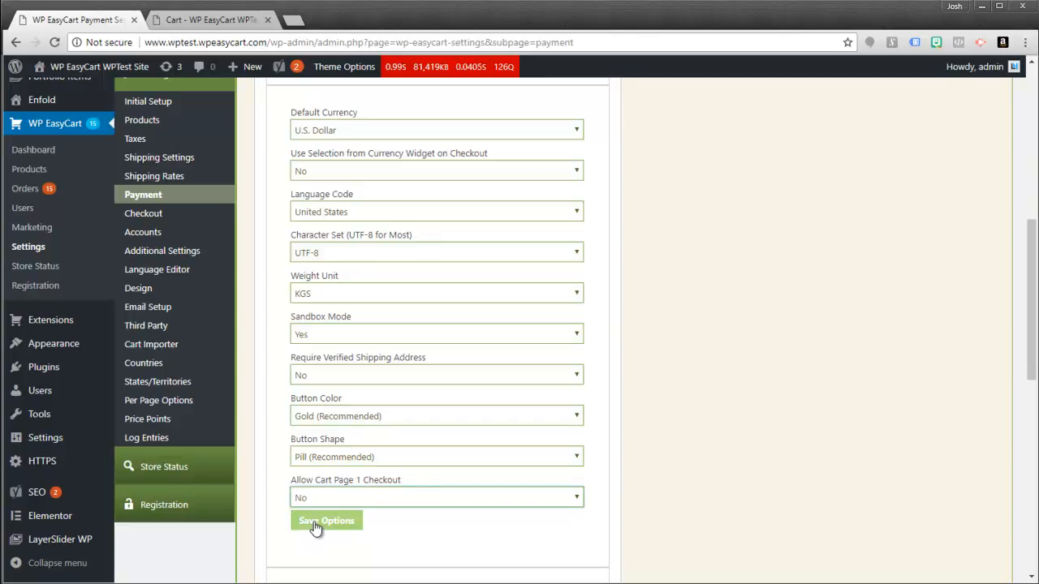
pyautogui.click(314, 523)
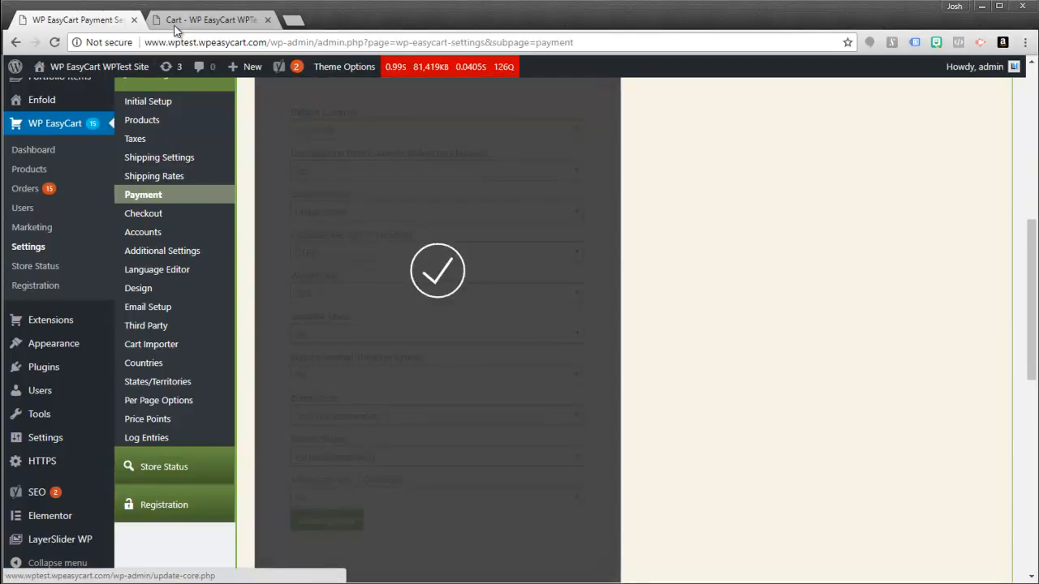
pyautogui.click(202, 20)
pyautogui.click(55, 42)
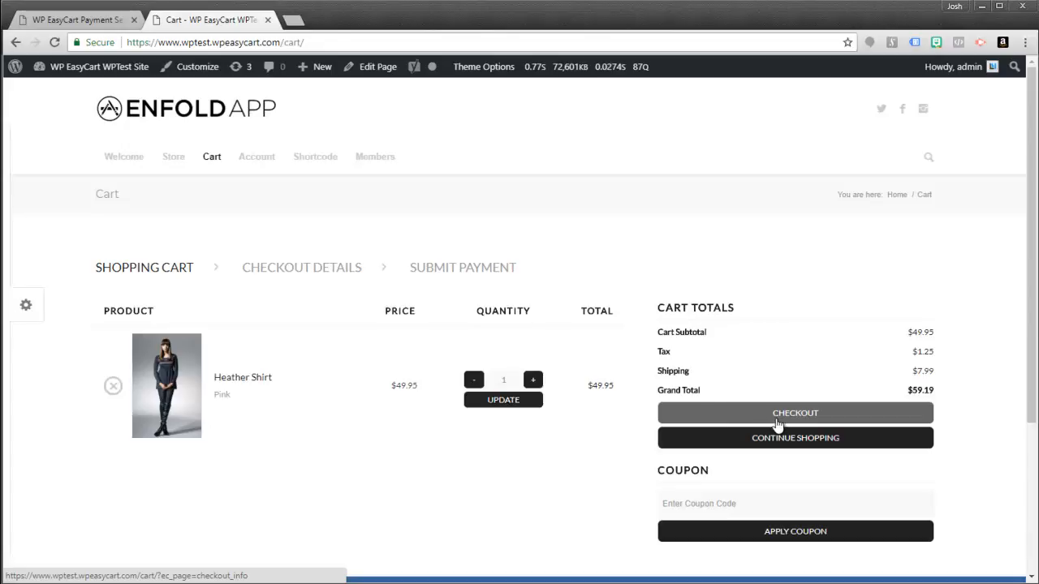
# - Check out to the payment step and test the PayPal button's login window
pyautogui.click(783, 418)
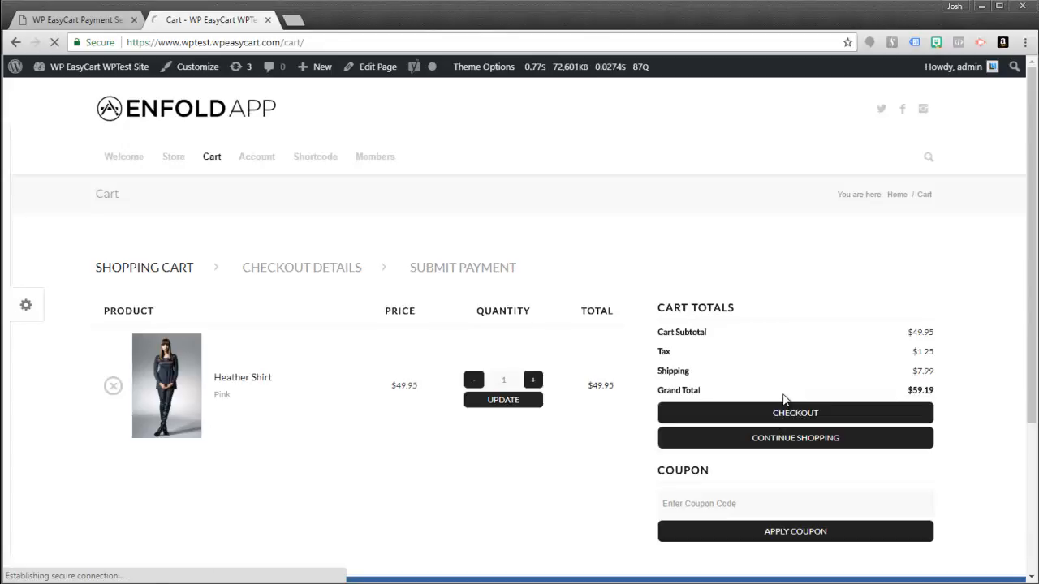
pyautogui.scroll(-2, 753, 460)
pyautogui.click(773, 422)
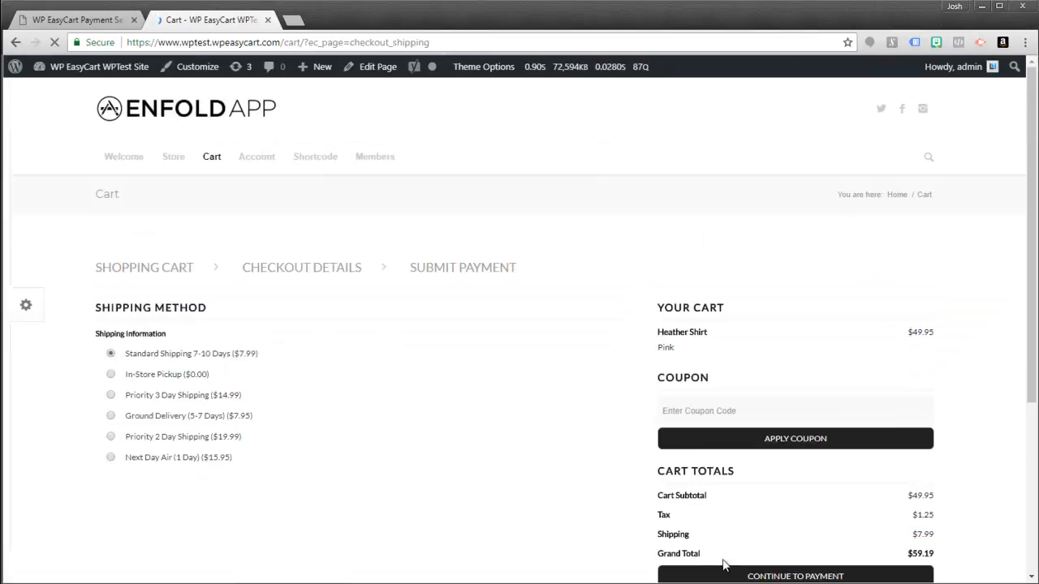
pyautogui.click(764, 576)
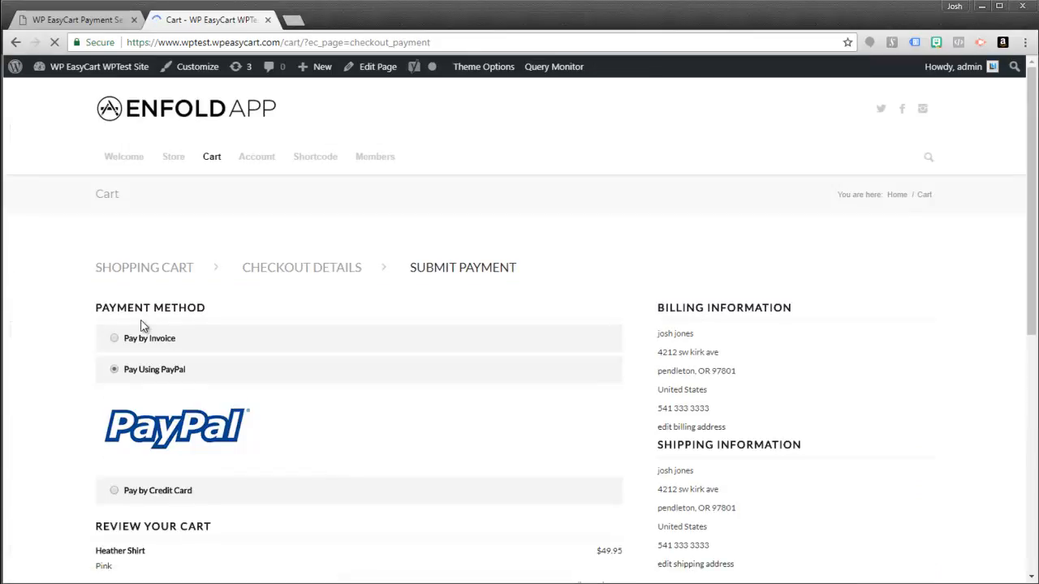
pyautogui.scroll(-3, 235, 430)
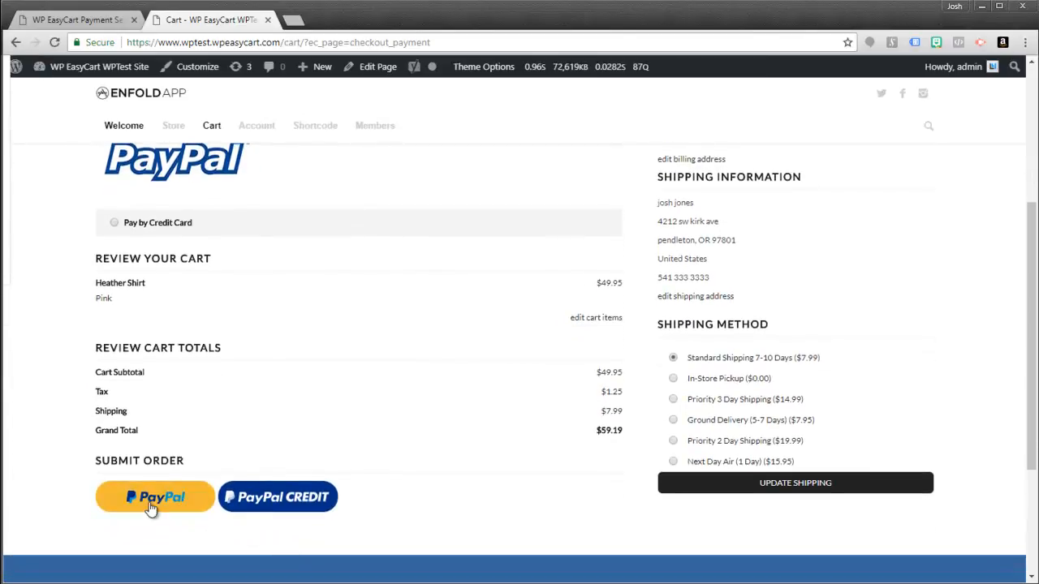
pyautogui.click(151, 508)
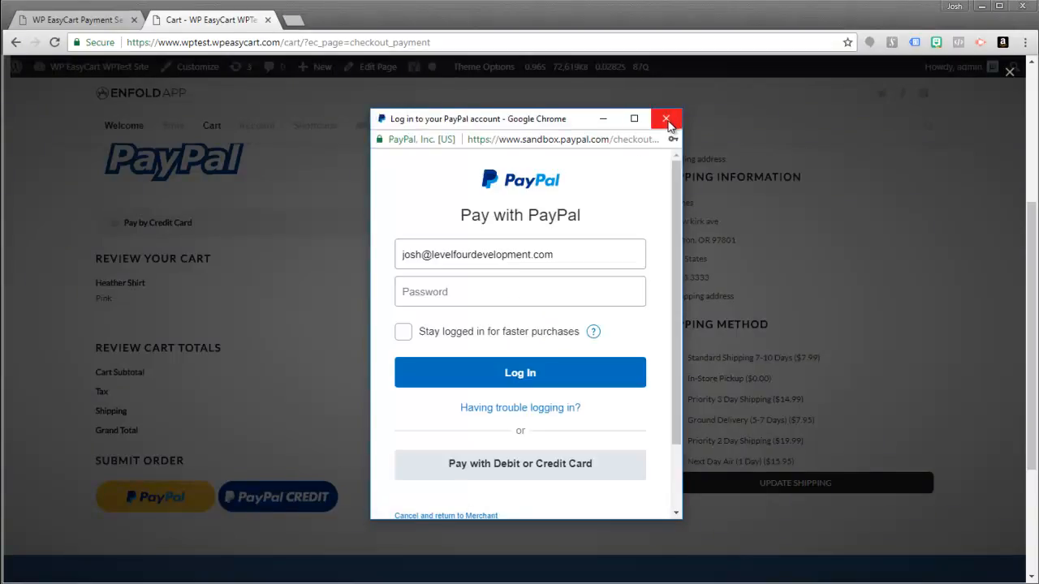
pyautogui.click(669, 125)
# - Try invoice and PayPal, then settle on Pay by Credit Card at checkout
pyautogui.scroll(3, 325, 262)
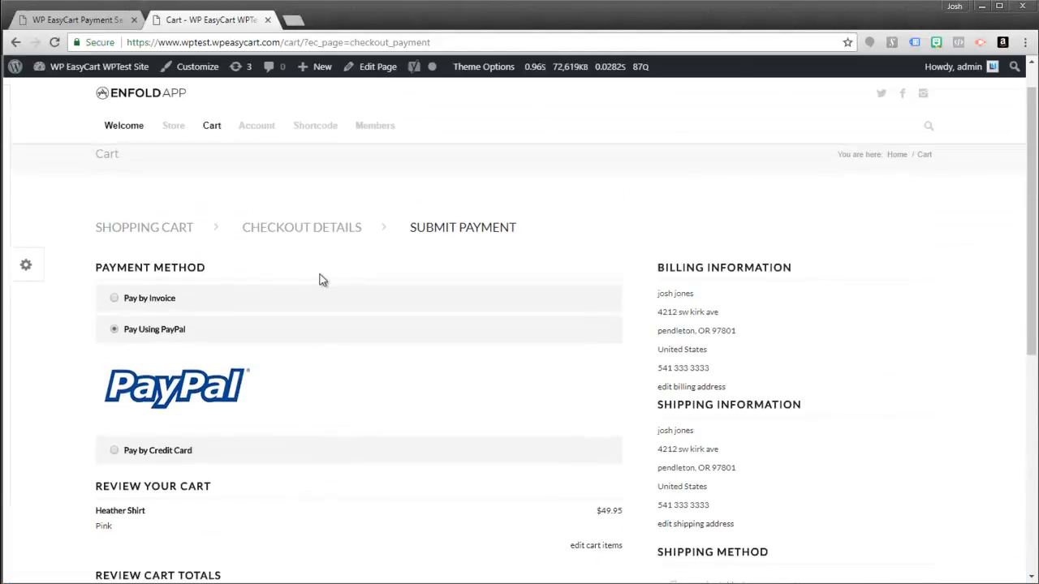
pyautogui.click(115, 302)
pyautogui.click(114, 364)
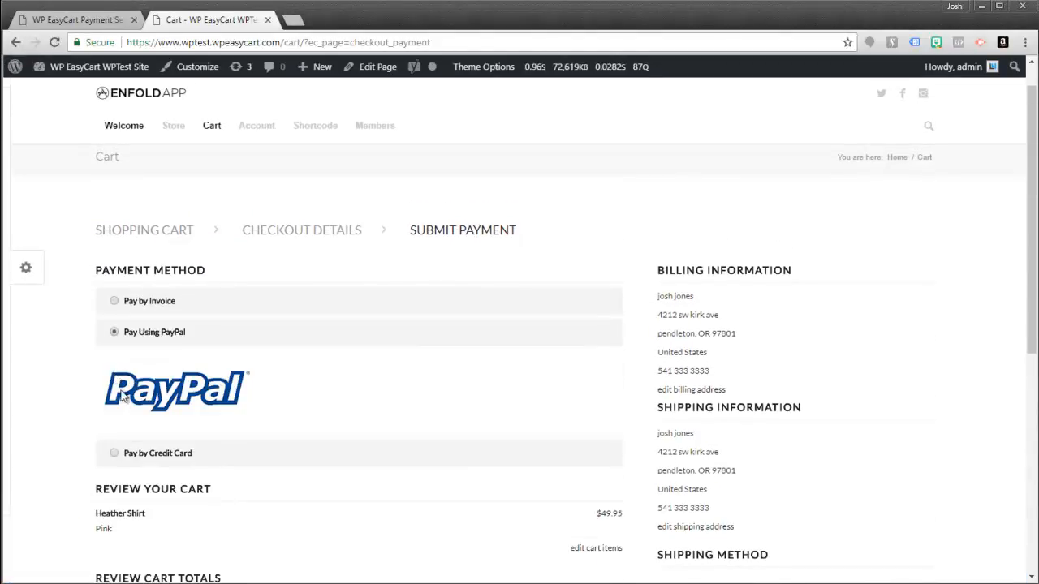
pyautogui.click(115, 455)
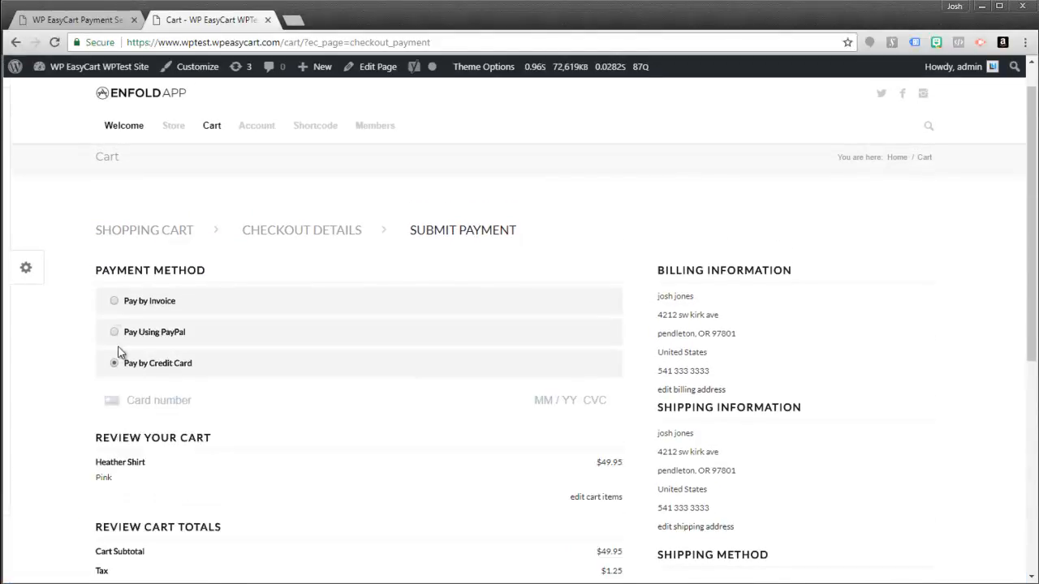
pyautogui.click(77, 19)
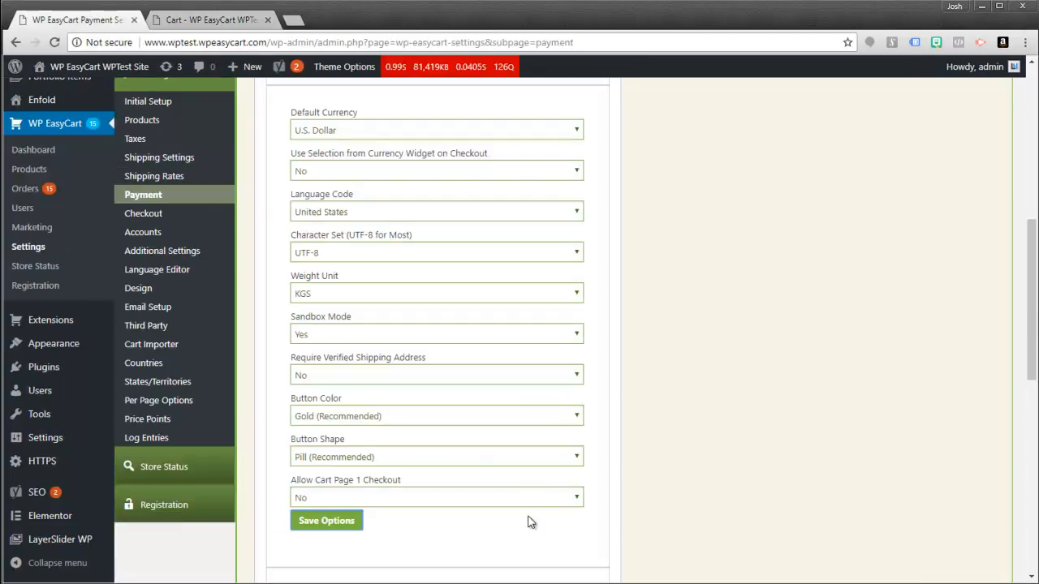
# - Set the checkout Default Payment Selection to Credit Card and save the options
pyautogui.scroll(3, 341, 454)
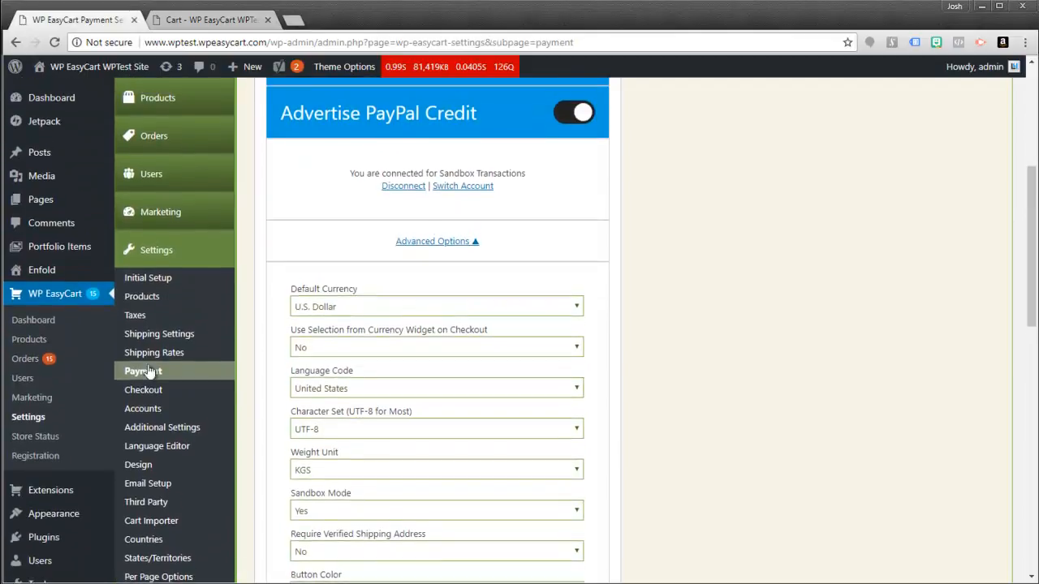
pyautogui.click(146, 399)
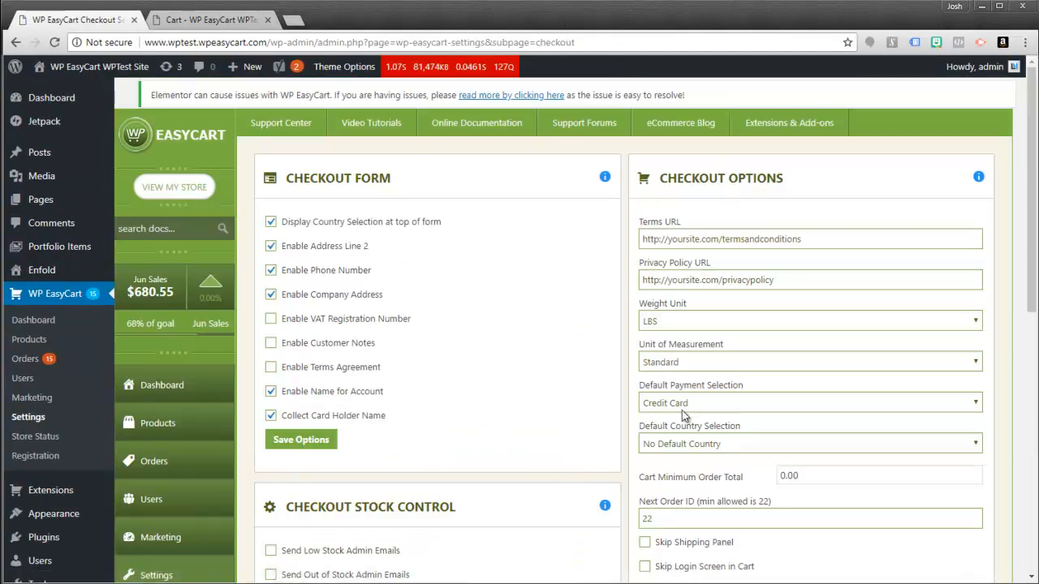
pyautogui.click(688, 404)
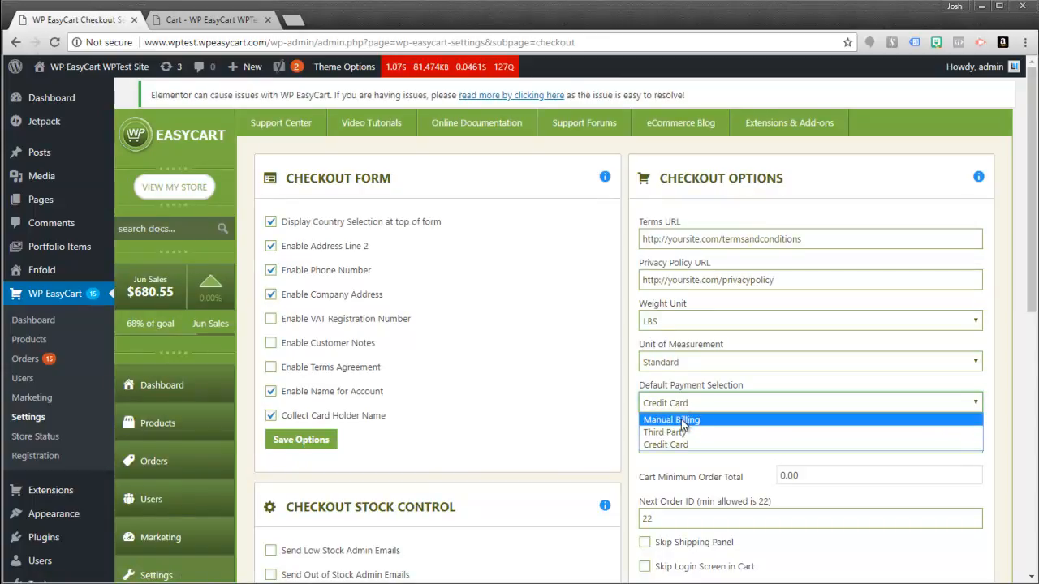
pyautogui.click(665, 445)
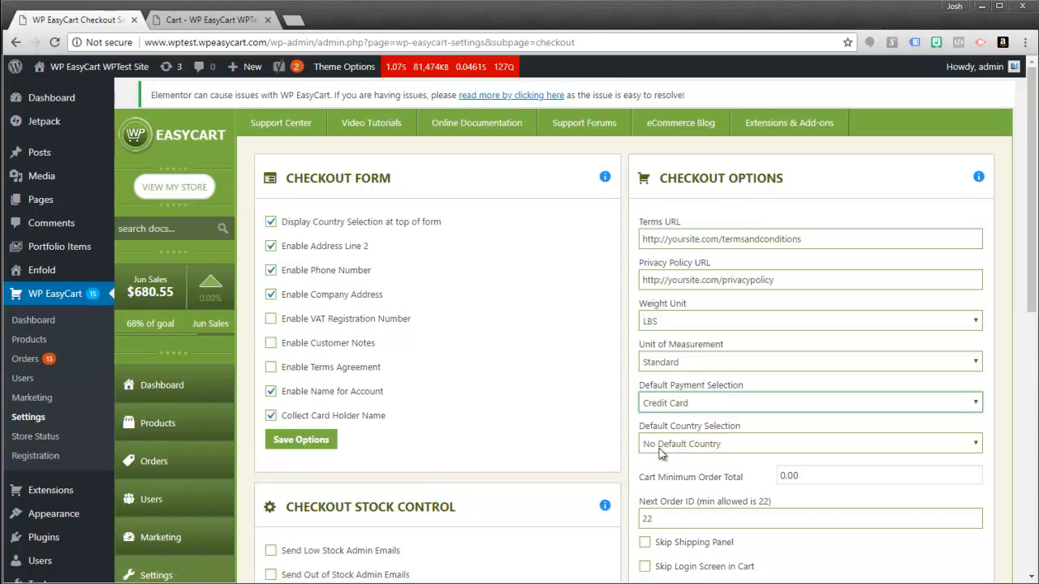
pyautogui.scroll(-5, 720, 499)
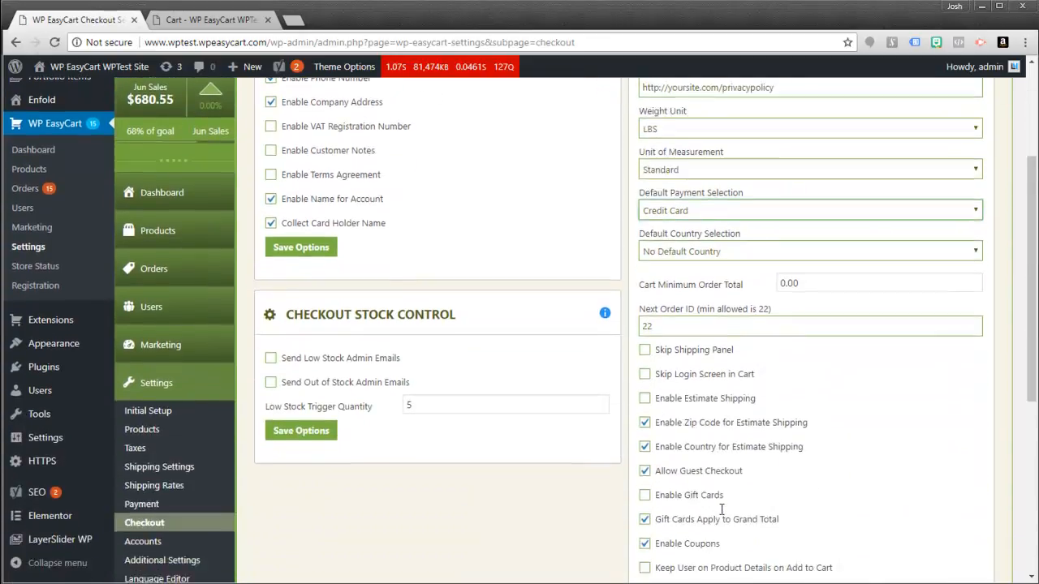
pyautogui.click(666, 430)
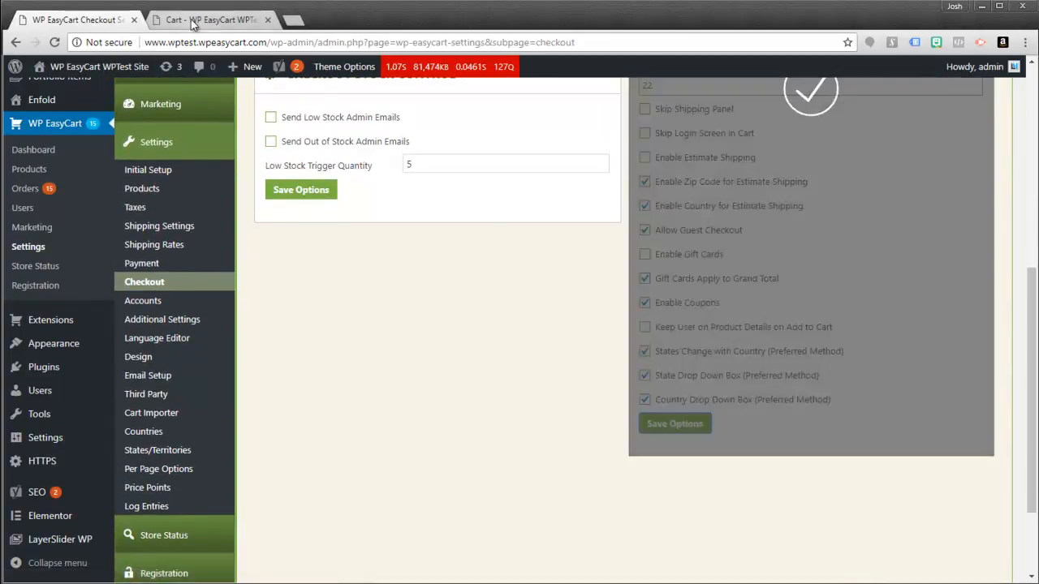
# - Reload the storefront checkout page, then reopen the admin Payment settings
pyautogui.click(193, 25)
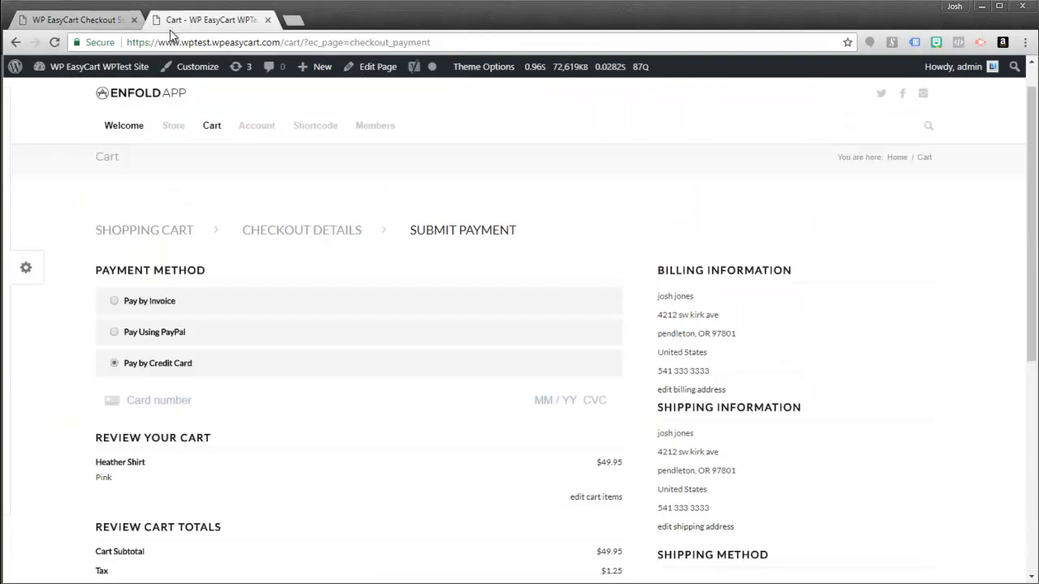
pyautogui.click(55, 46)
pyautogui.click(85, 20)
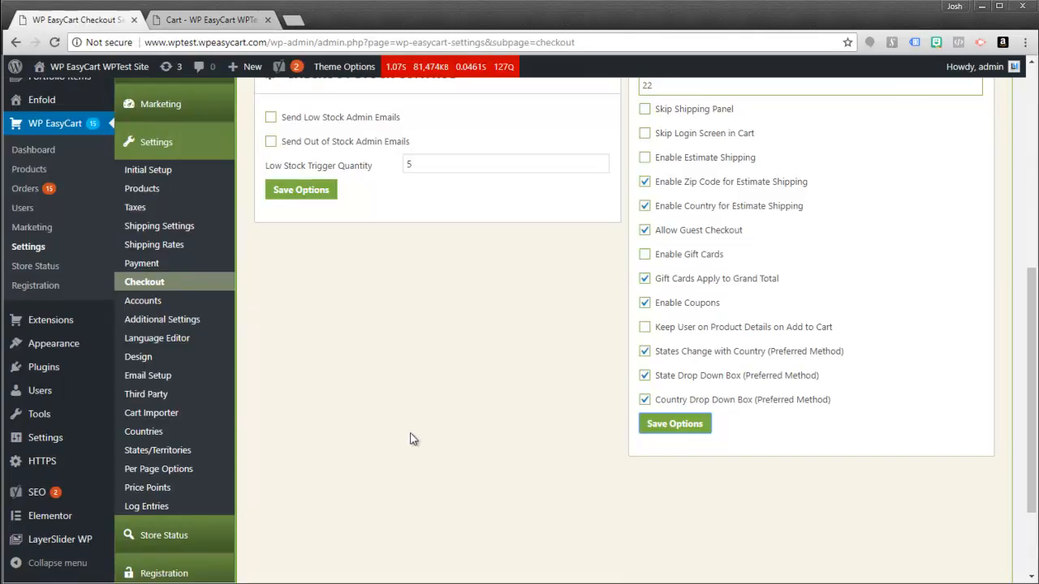
pyautogui.click(142, 264)
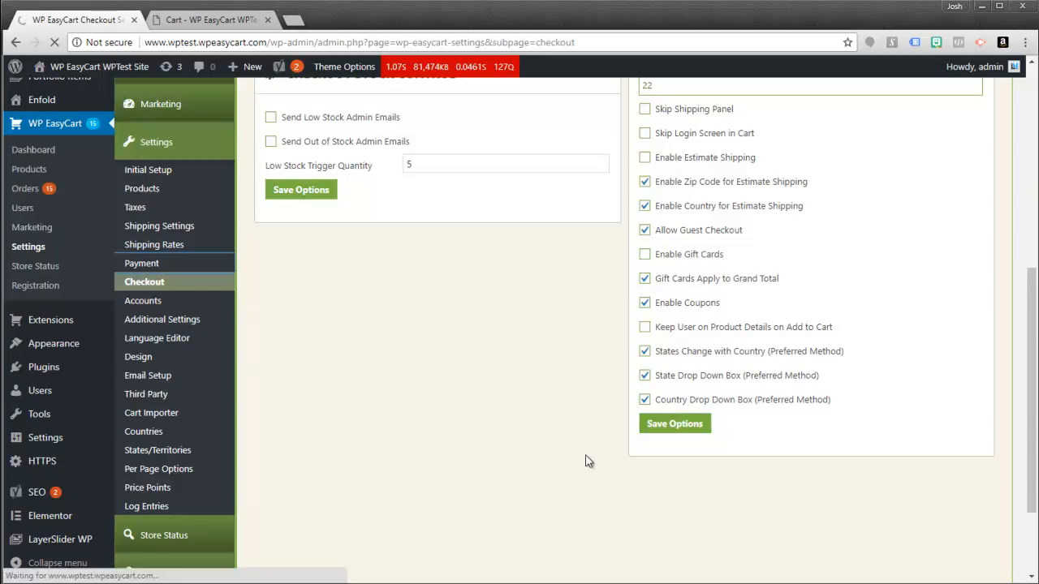
pyautogui.scroll(-2, 645, 430)
pyautogui.scroll(-1, 645, 430)
pyautogui.scroll(3, 619, 365)
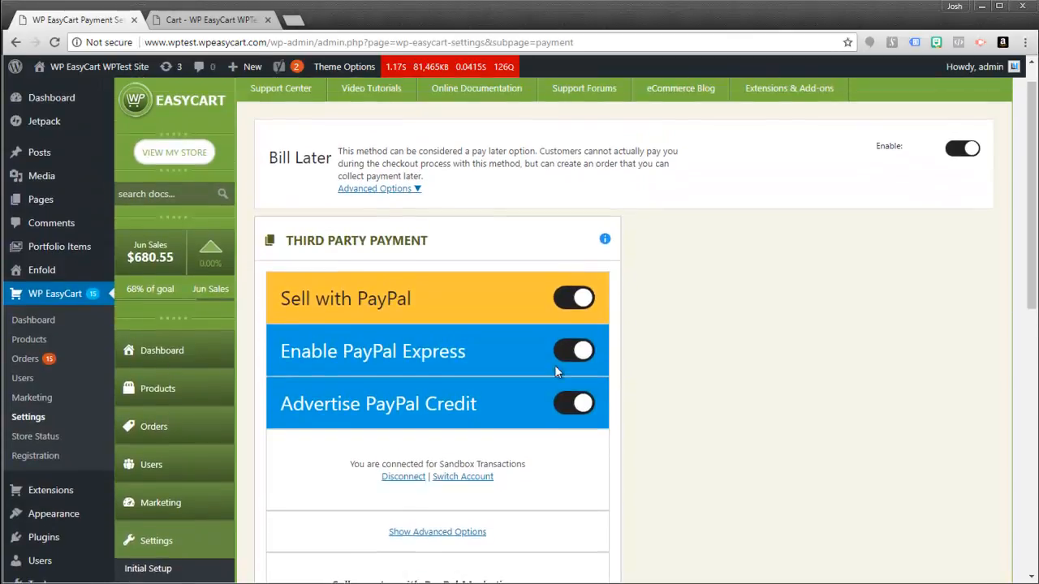
# - Remove the Stripe sandbox connection using Change Payment Method
pyautogui.scroll(1, 563, 260)
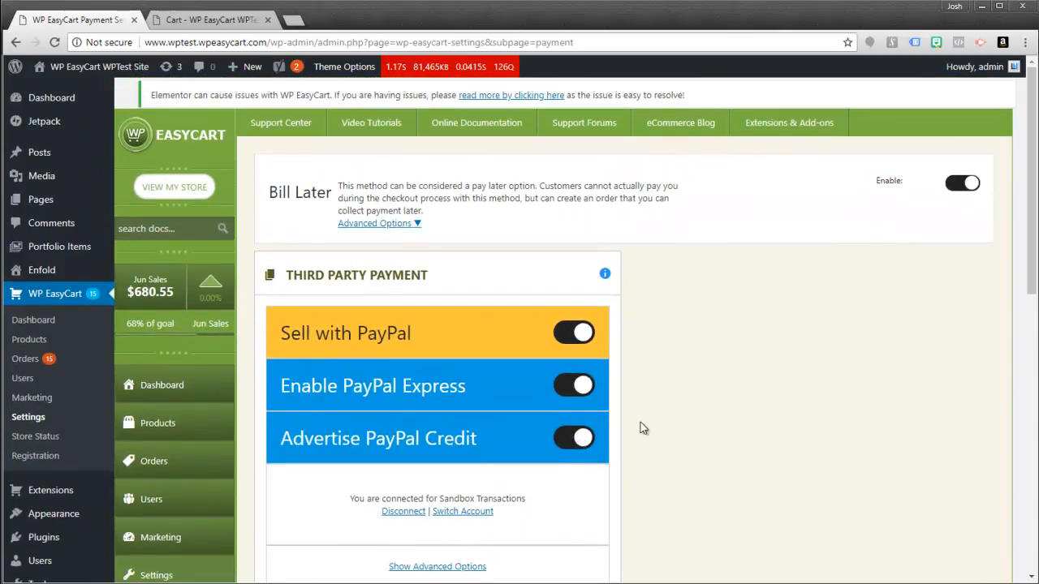
pyautogui.scroll(-8, 629, 433)
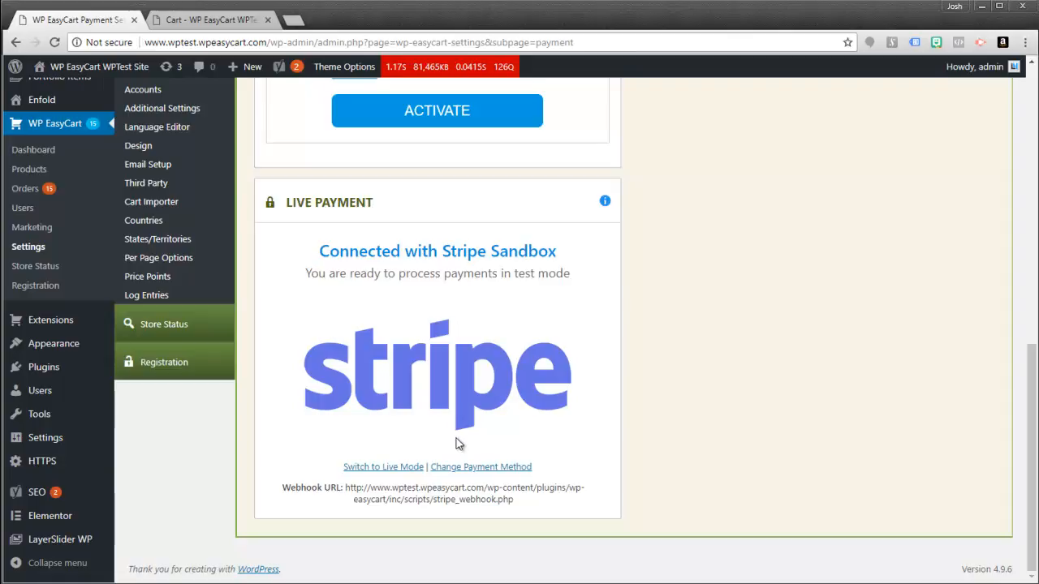
pyautogui.click(466, 468)
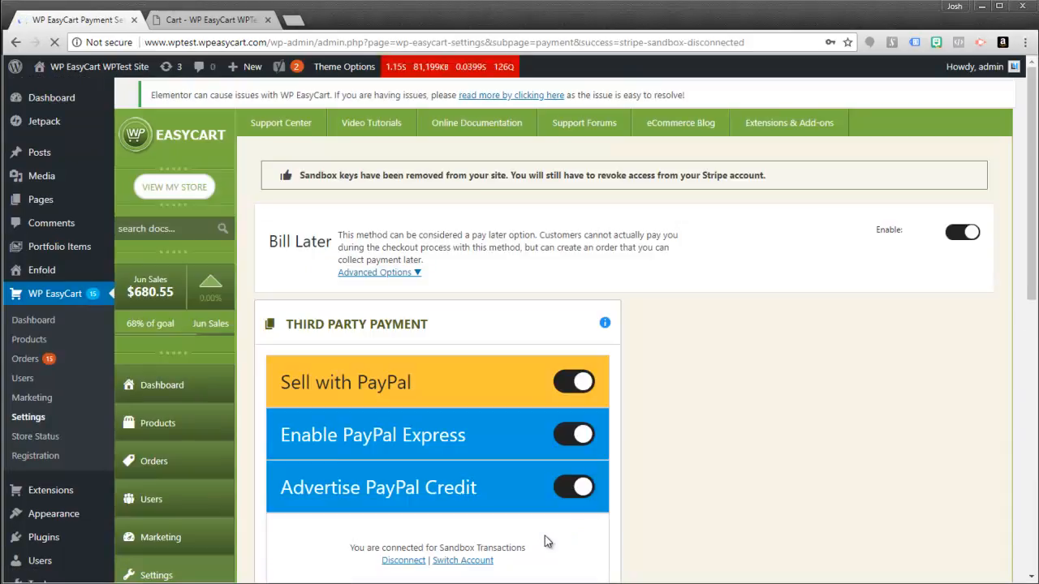
# - Browse the Choose Live Gateway list, leaving No Live Payment Processor selected
pyautogui.scroll(-4, 550, 416)
pyautogui.scroll(-4, 550, 417)
pyautogui.click(513, 478)
pyautogui.click(514, 484)
pyautogui.click(521, 478)
pyautogui.click(525, 406)
pyautogui.click(517, 484)
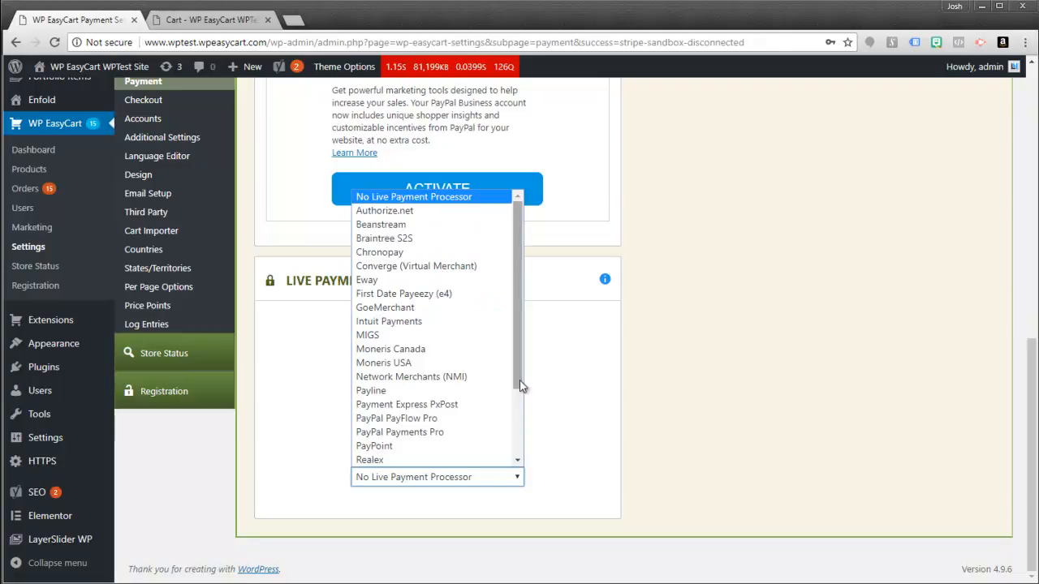
pyautogui.scroll(-3, 515, 430)
pyautogui.scroll(-1, 516, 430)
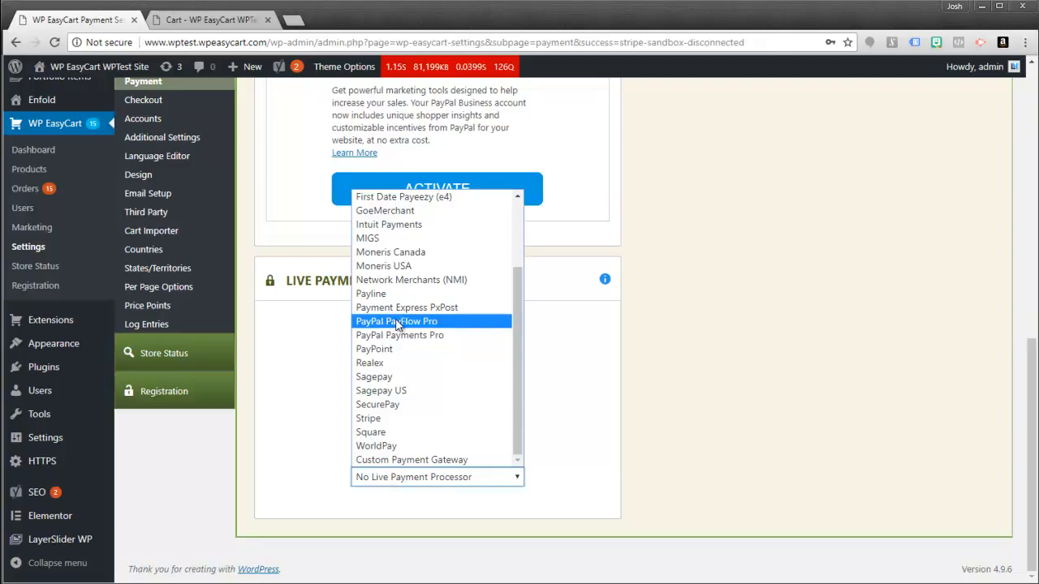
pyautogui.moveTo(516, 309); pyautogui.dragTo(513, 245)
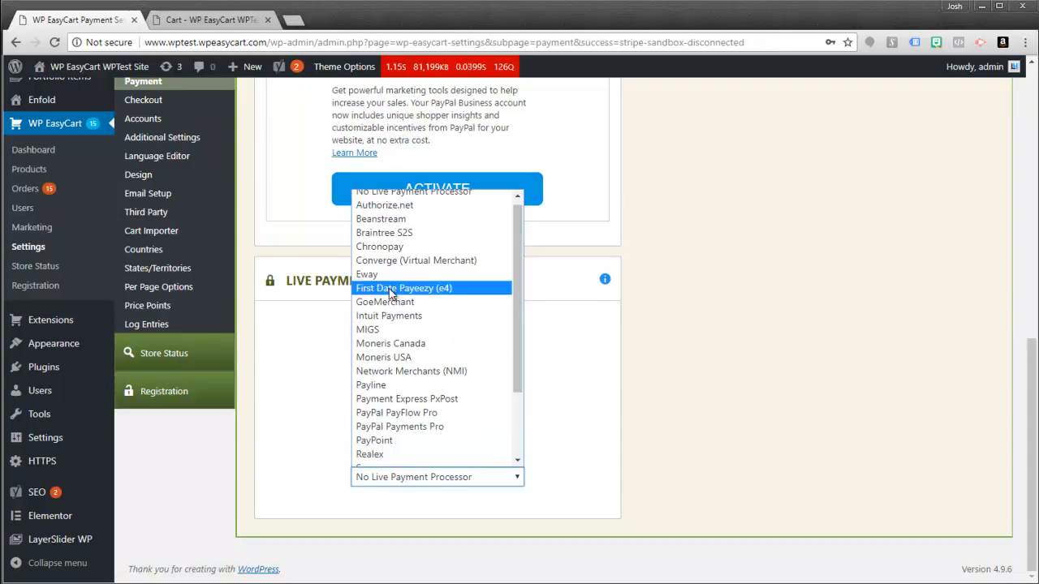
# - Select Authorize.net as the live gateway and review its fields
pyautogui.click(400, 210)
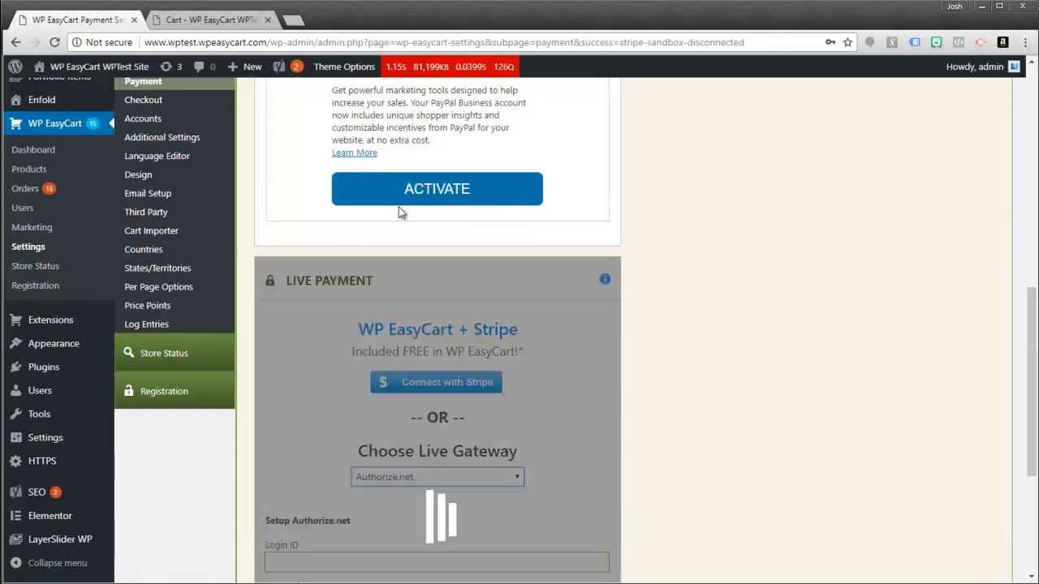
pyautogui.scroll(-3, 654, 430)
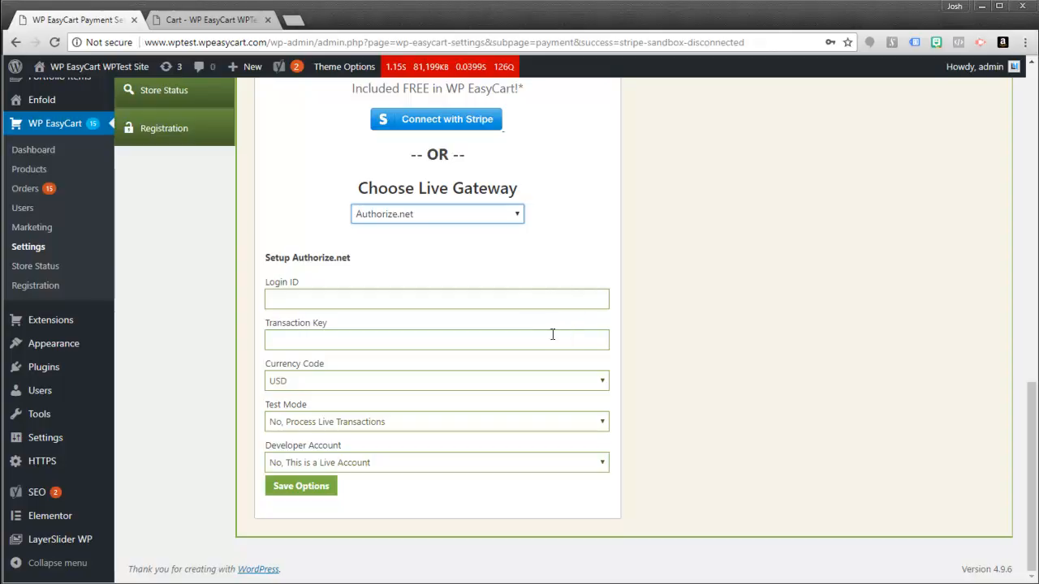
pyautogui.click(517, 215)
pyautogui.scroll(-3, 517, 357)
# - Change the live gateway to Square, then return to the storefront checkout page
pyautogui.click(395, 466)
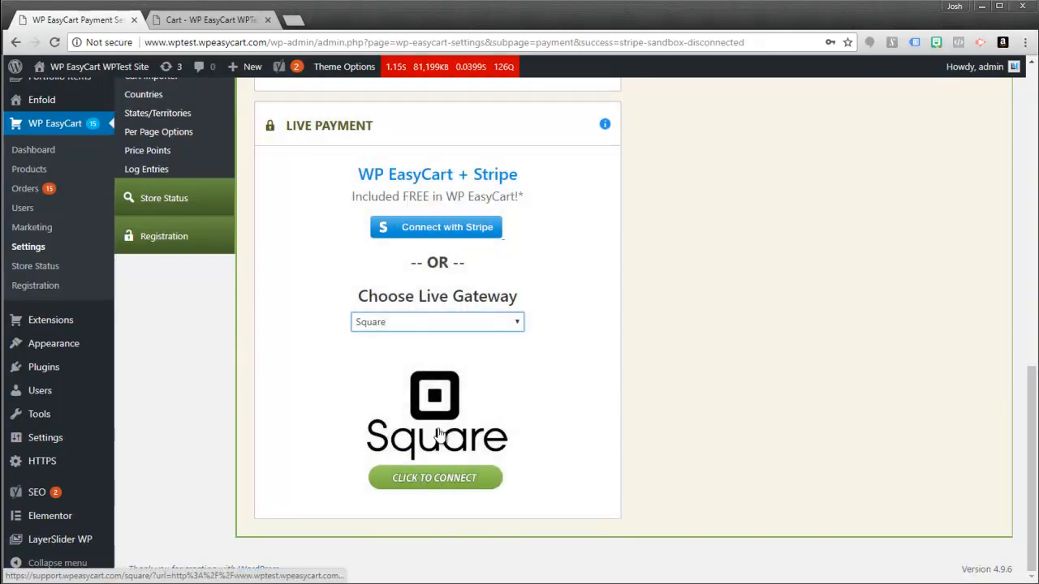
pyautogui.click(519, 325)
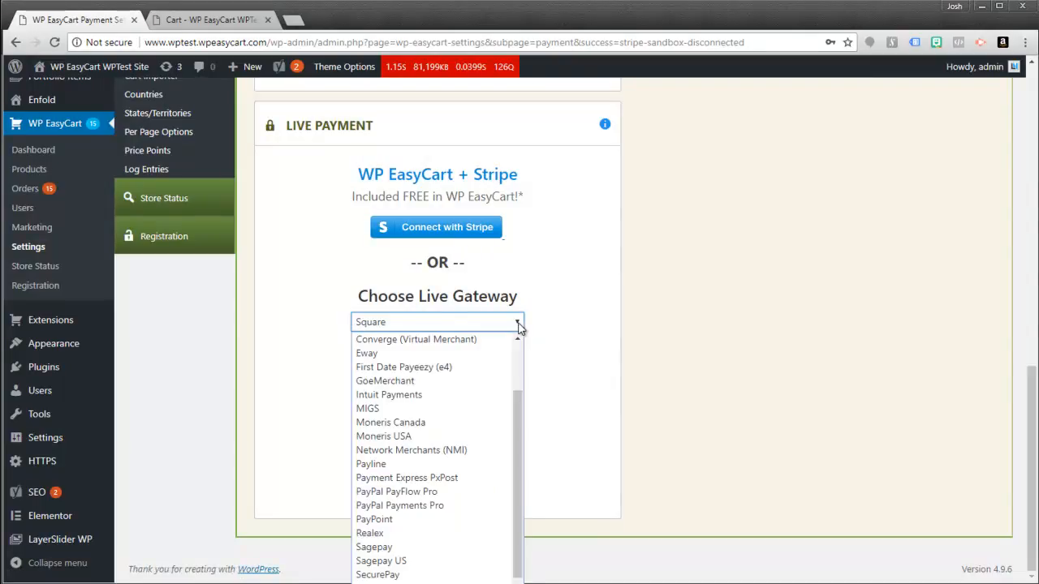
pyautogui.moveTo(514, 423); pyautogui.dragTo(517, 339)
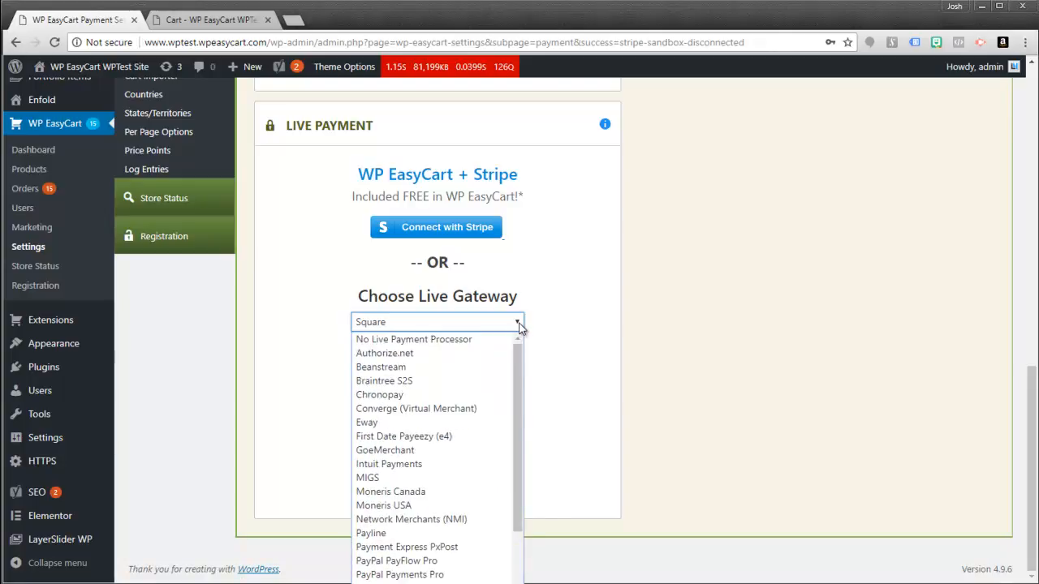
pyautogui.click(519, 323)
pyautogui.scroll(9, 649, 307)
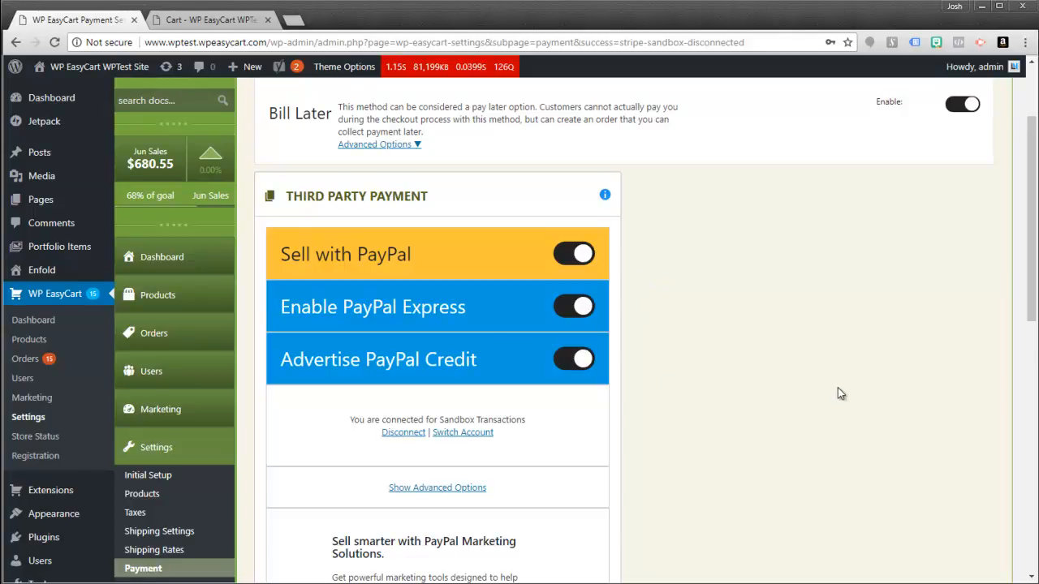
pyautogui.moveTo(1032, 332); pyautogui.dragTo(1034, 276)
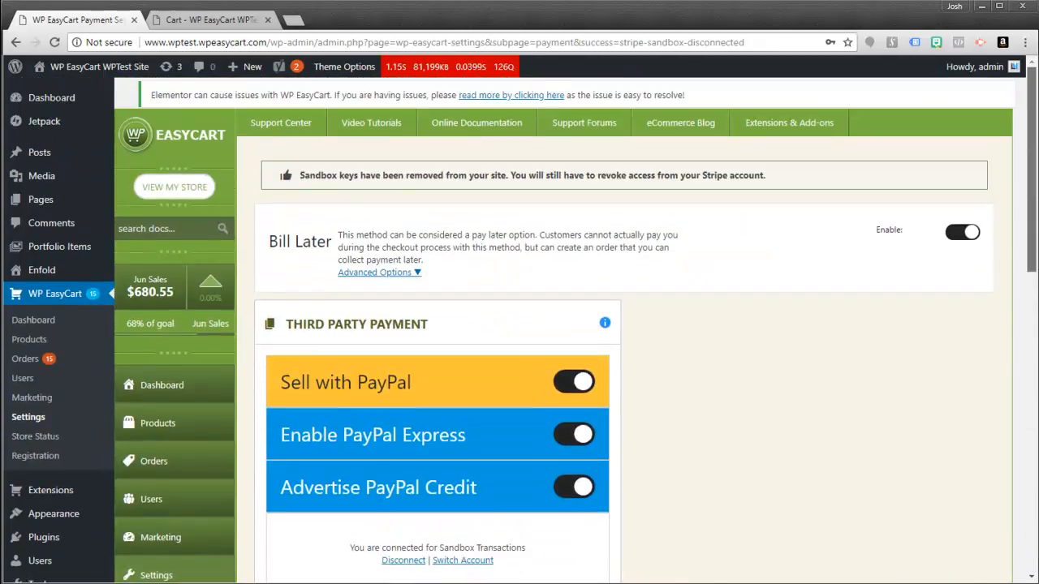
pyautogui.click(177, 21)
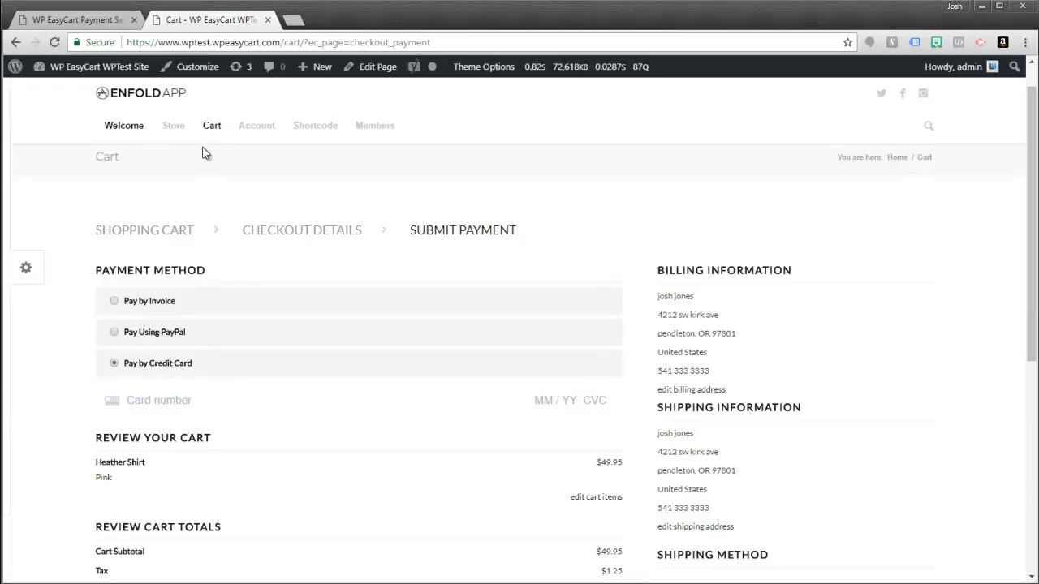
# - Return to the storefront cart showing the pink Heather Shirt, then highlight the https part of the address
pyautogui.click(212, 127)
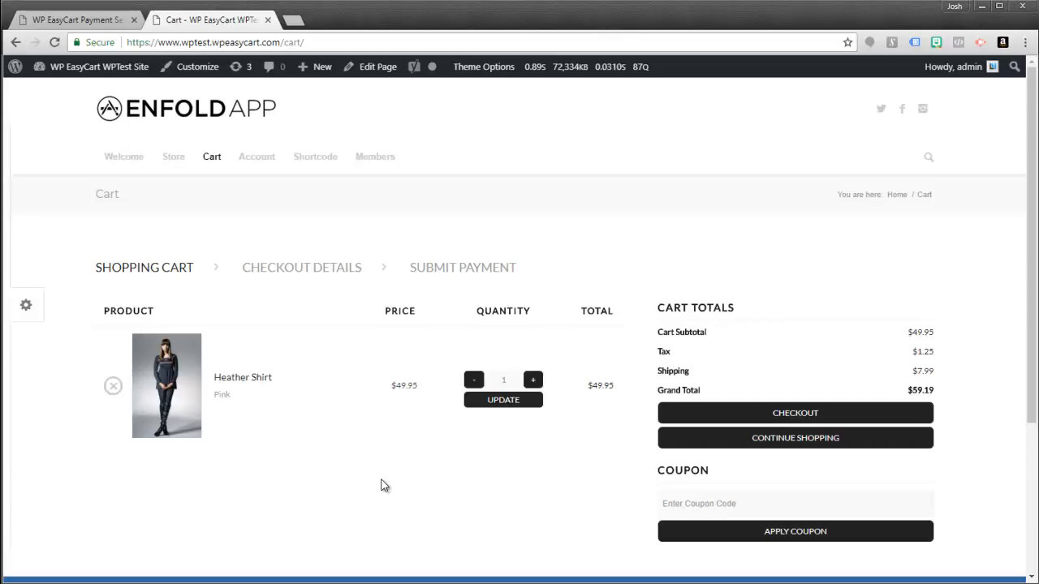
pyautogui.moveTo(150, 42); pyautogui.dragTo(126, 42)
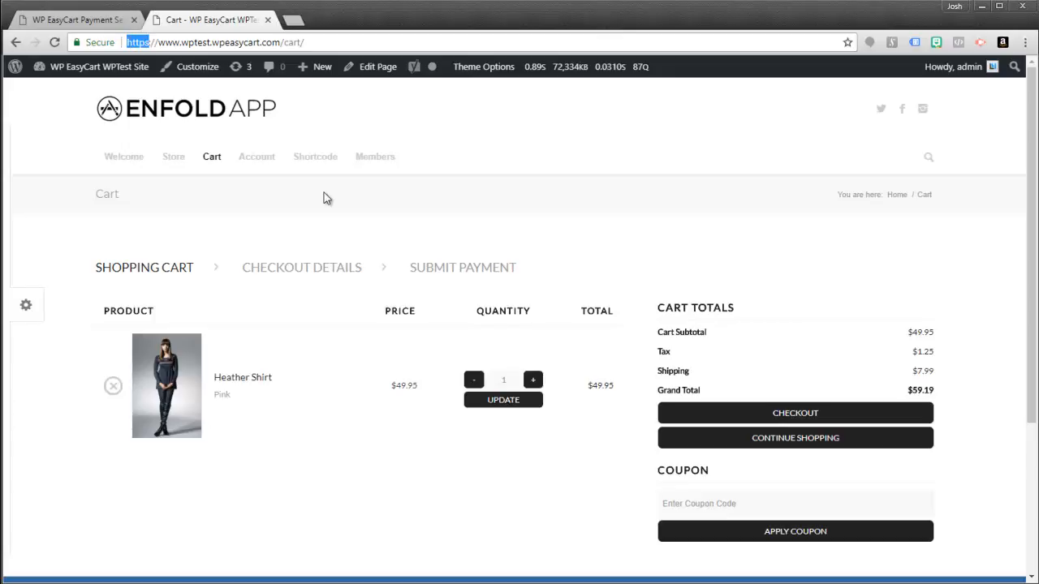